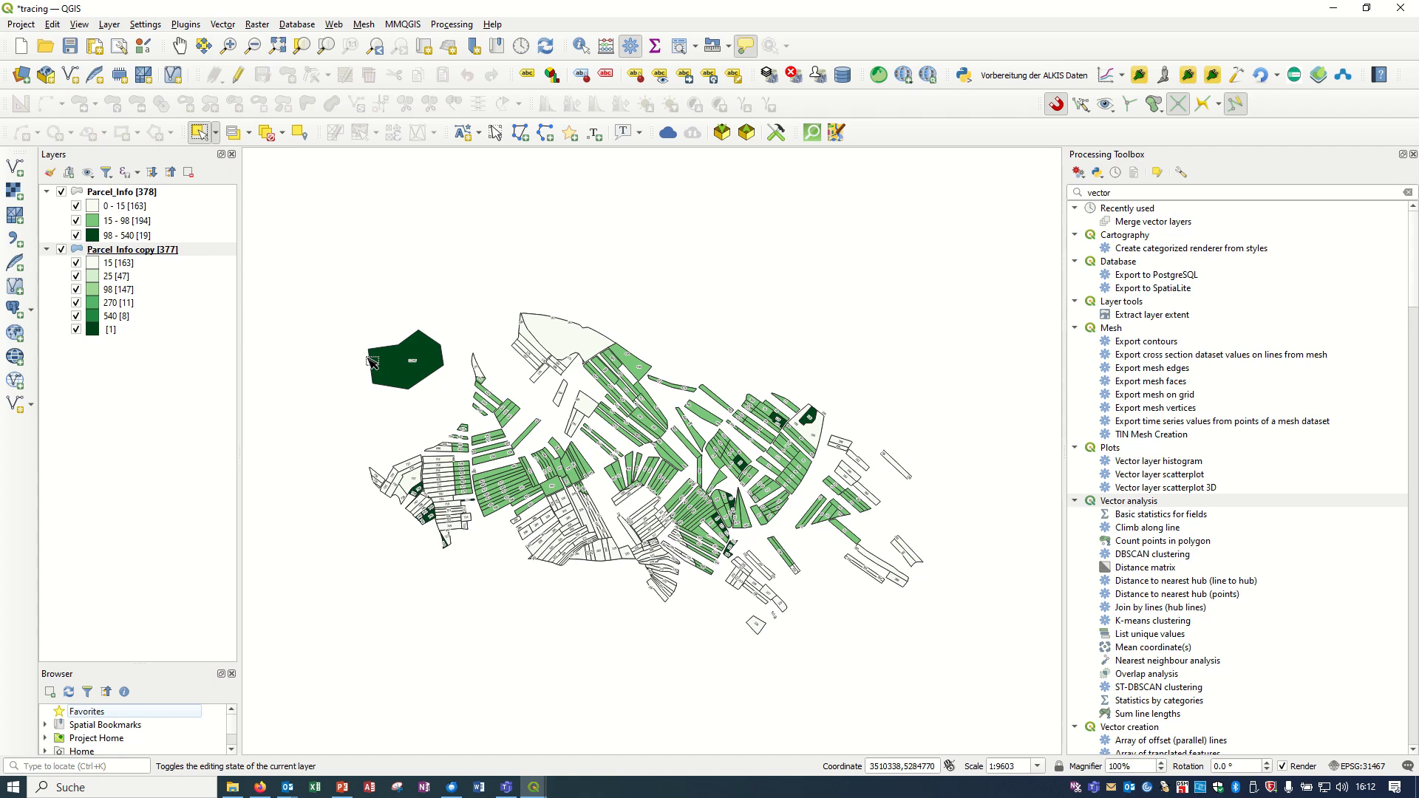
Step: Zoom in on the dark green upper-left parcel, from 1:9603 to 1:2401
scroll(375, 362, up, 2)
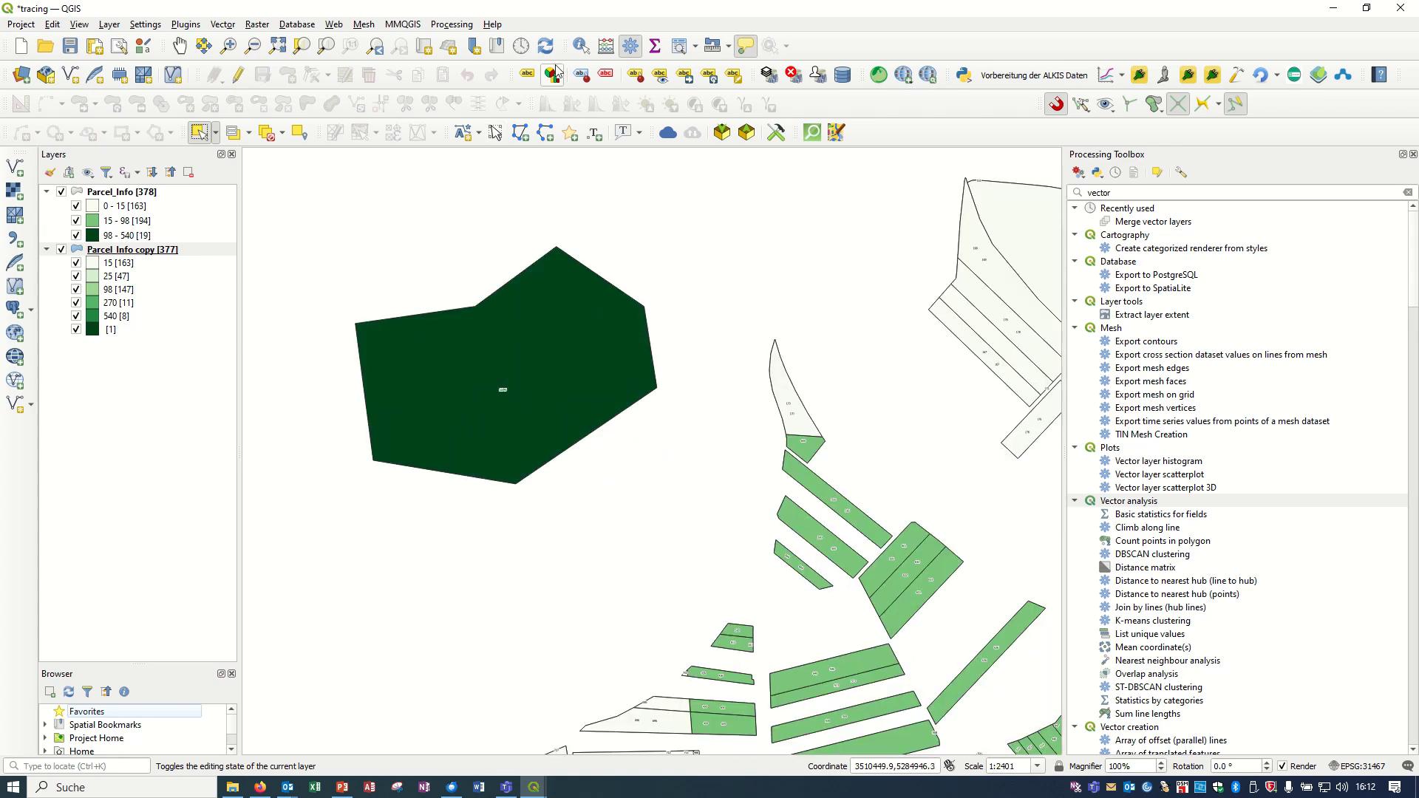
click(580, 46)
click(520, 382)
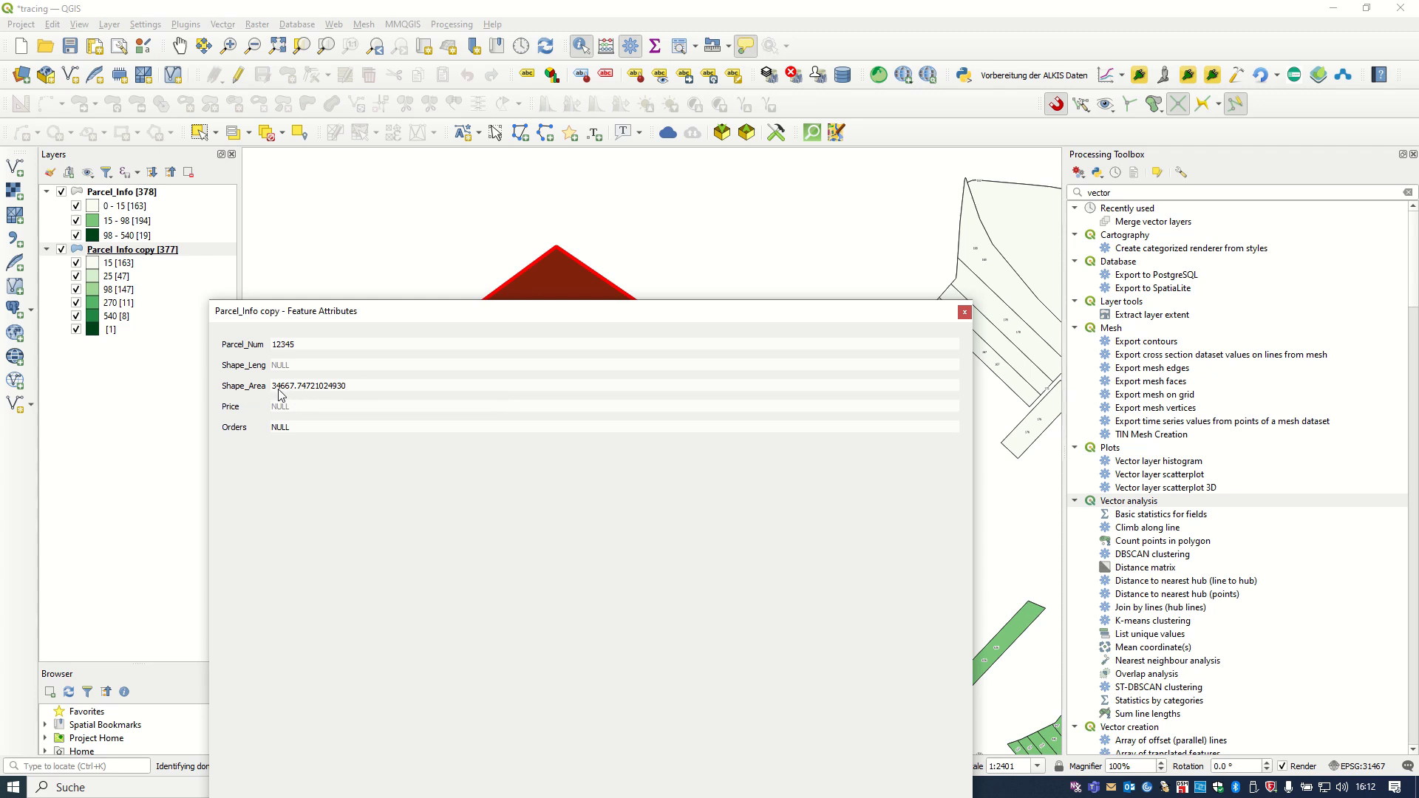
drag(384, 313, 477, 286)
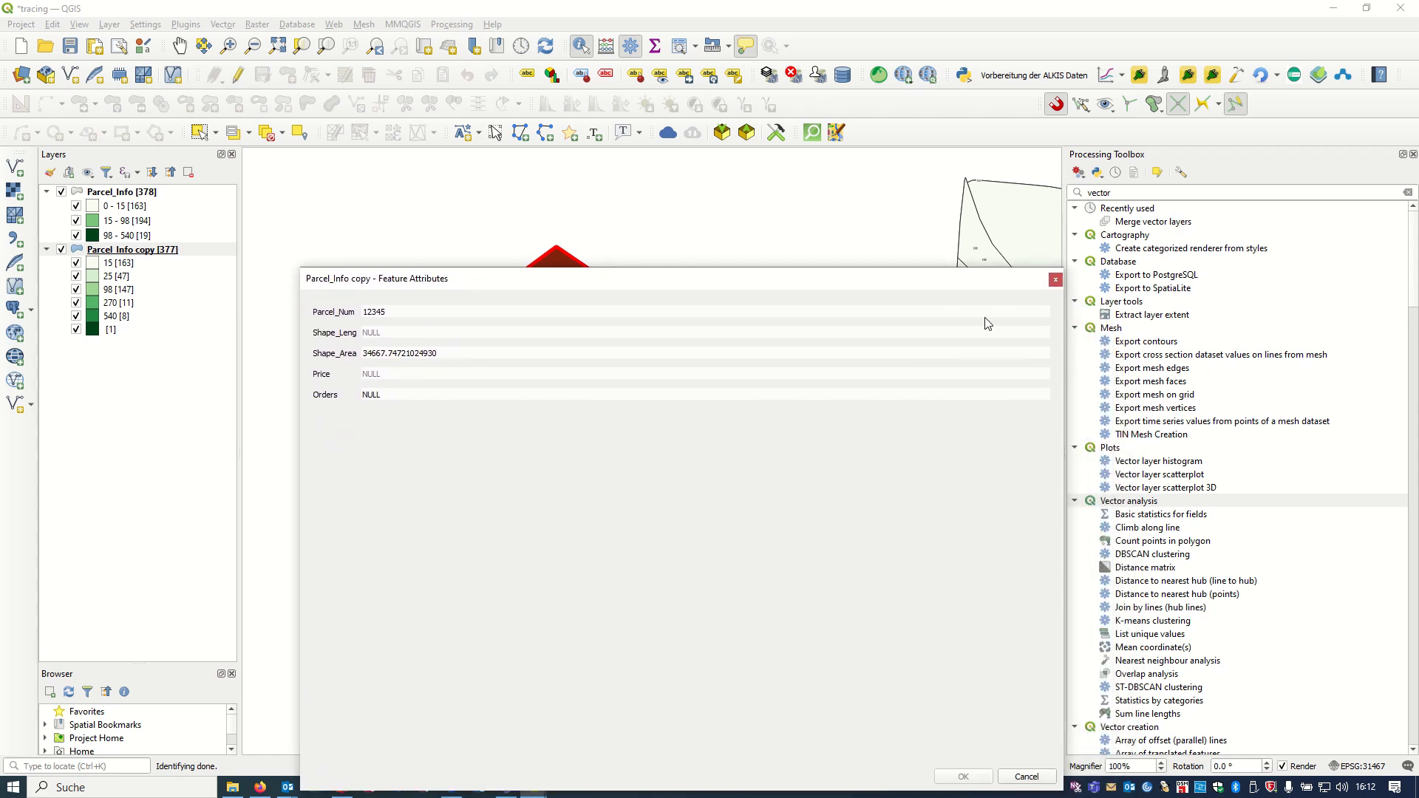
click(1055, 280)
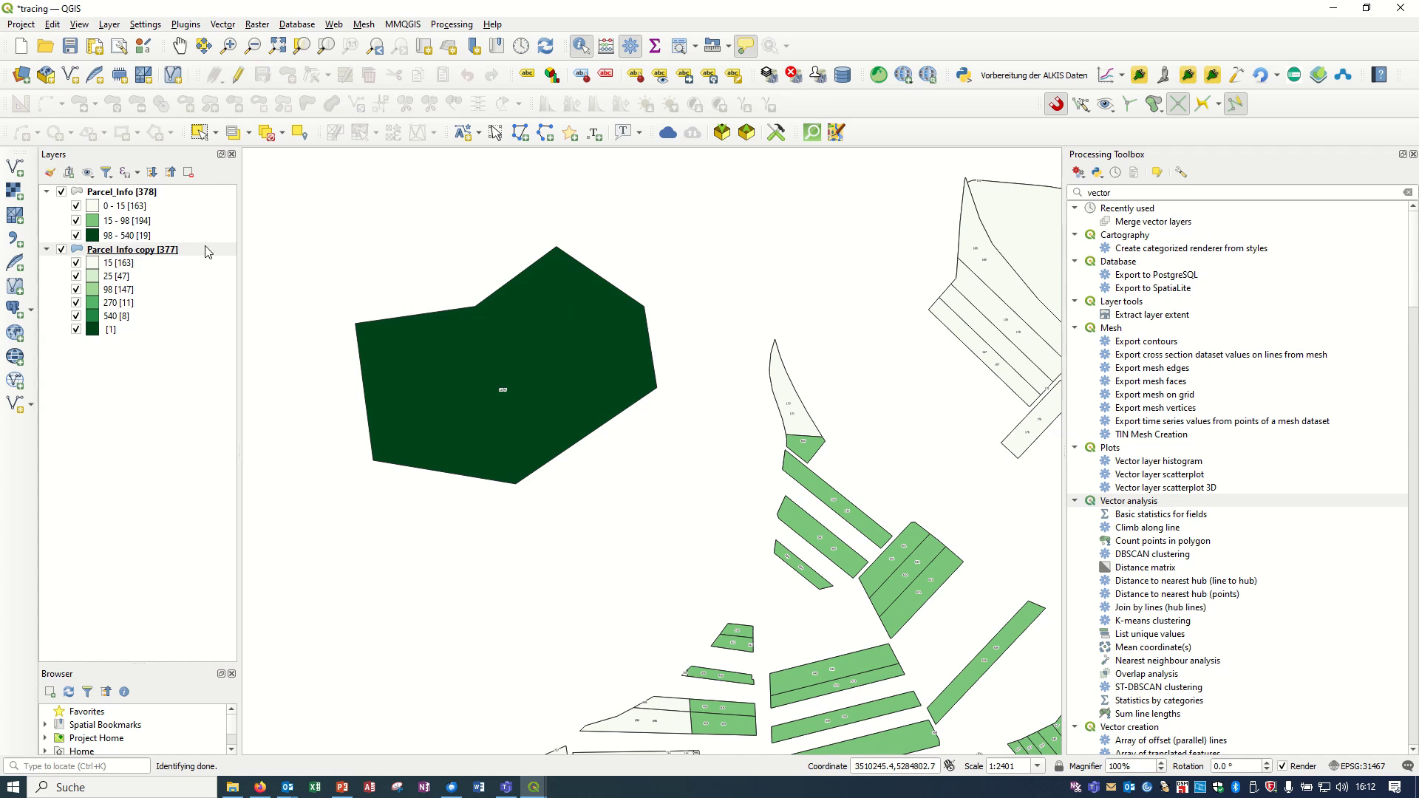
Step: Start editing the Parcel_Info copy layer and select the large parcel
click(177, 250)
click(235, 76)
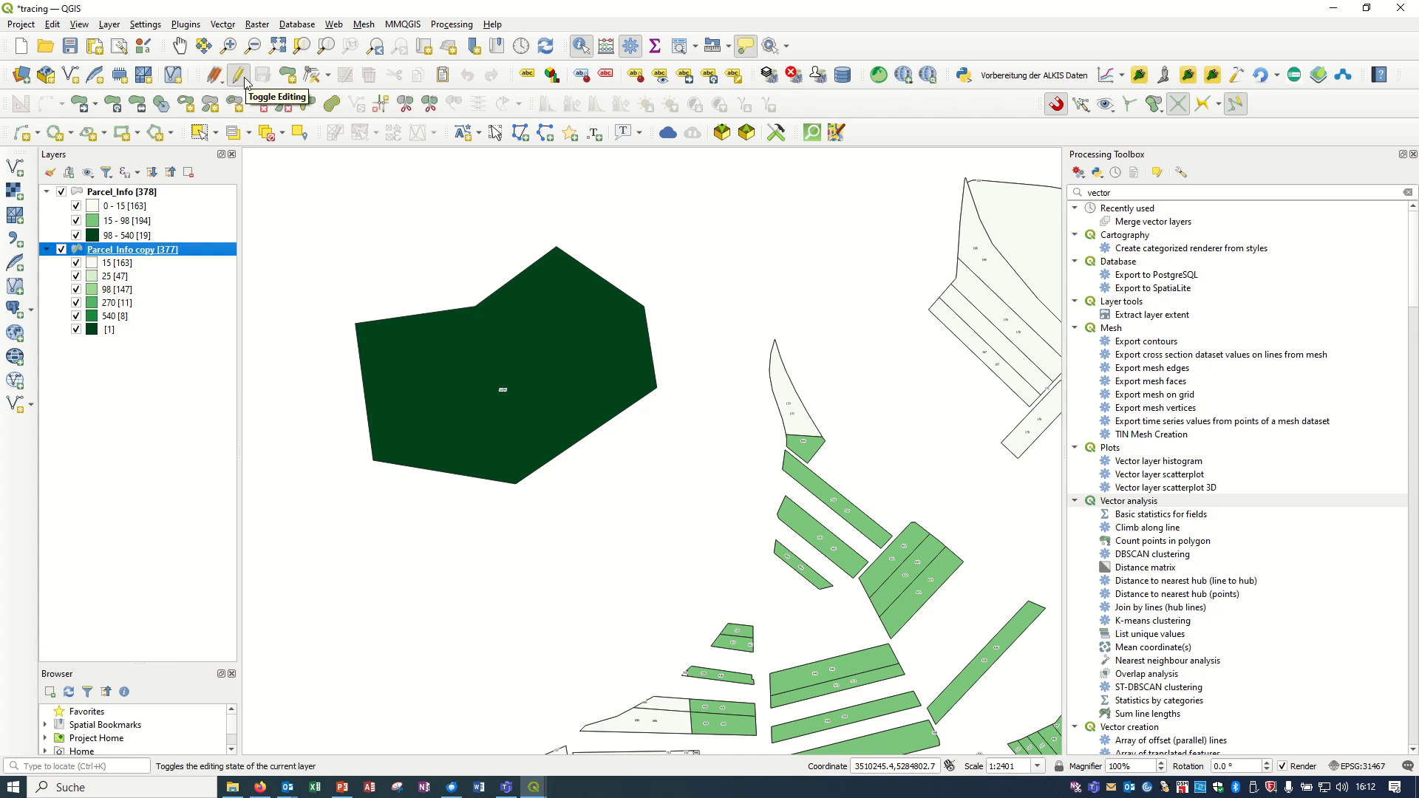
click(198, 133)
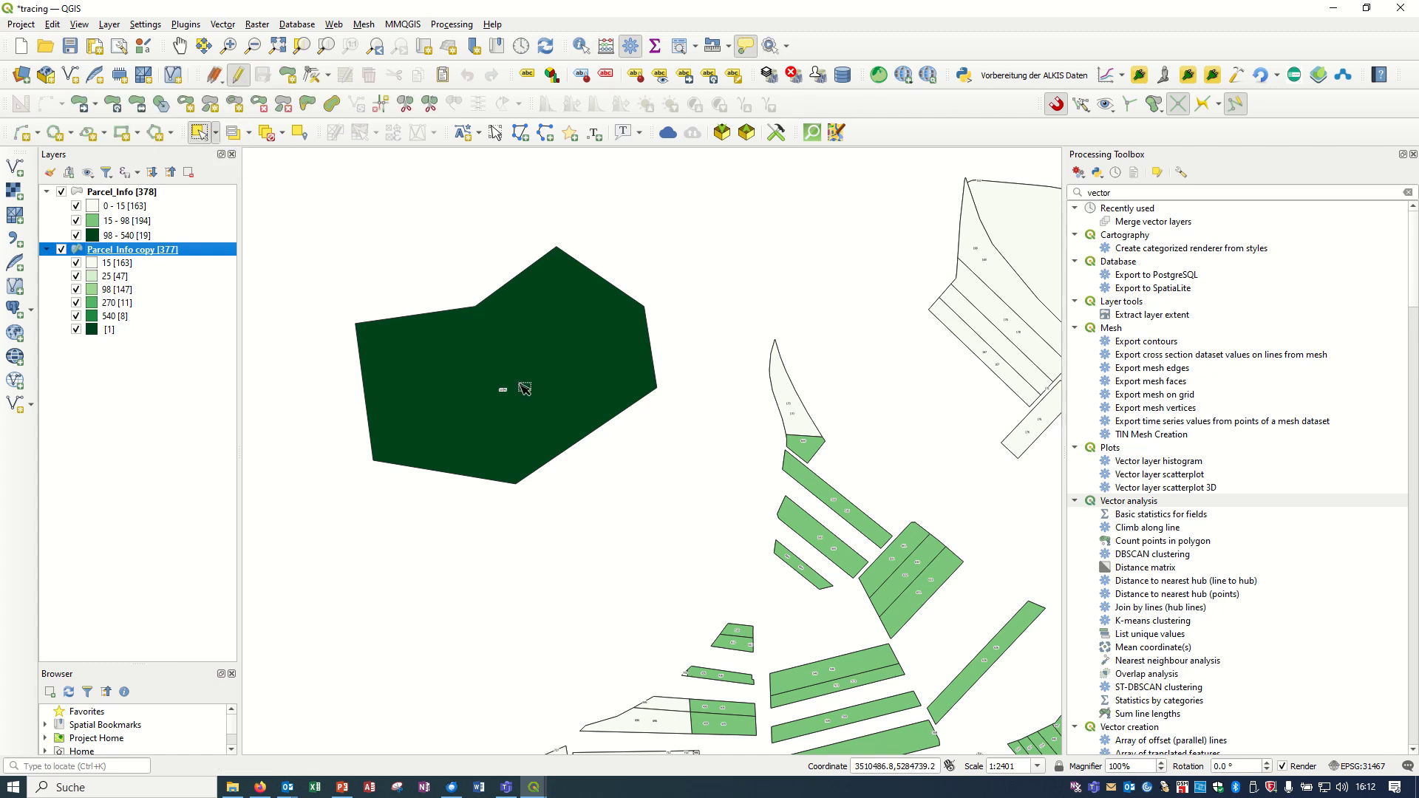
click(515, 375)
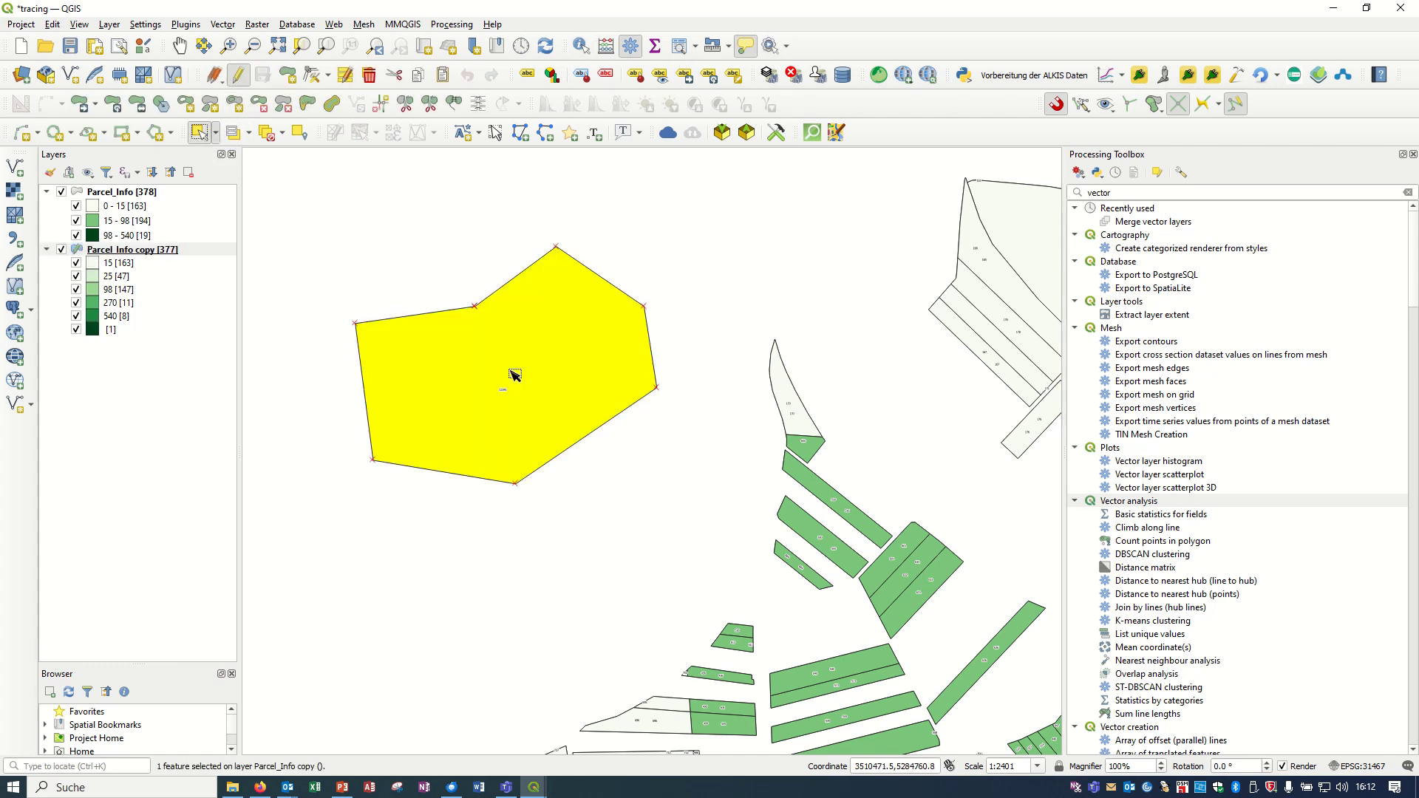
Step: Move the parcel's notched top corner higher and add a new vertex at the upper right
click(311, 75)
click(475, 306)
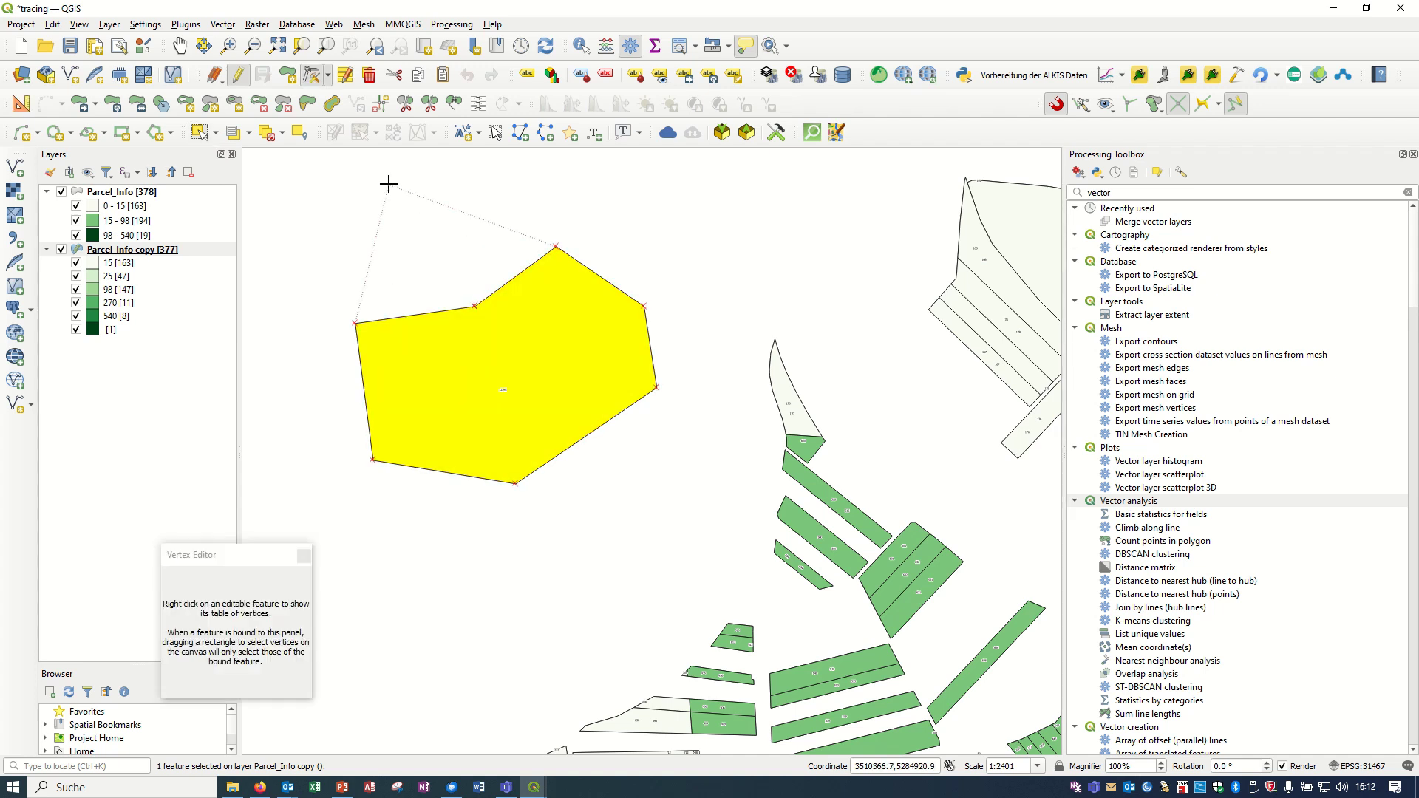
click(388, 184)
click(474, 214)
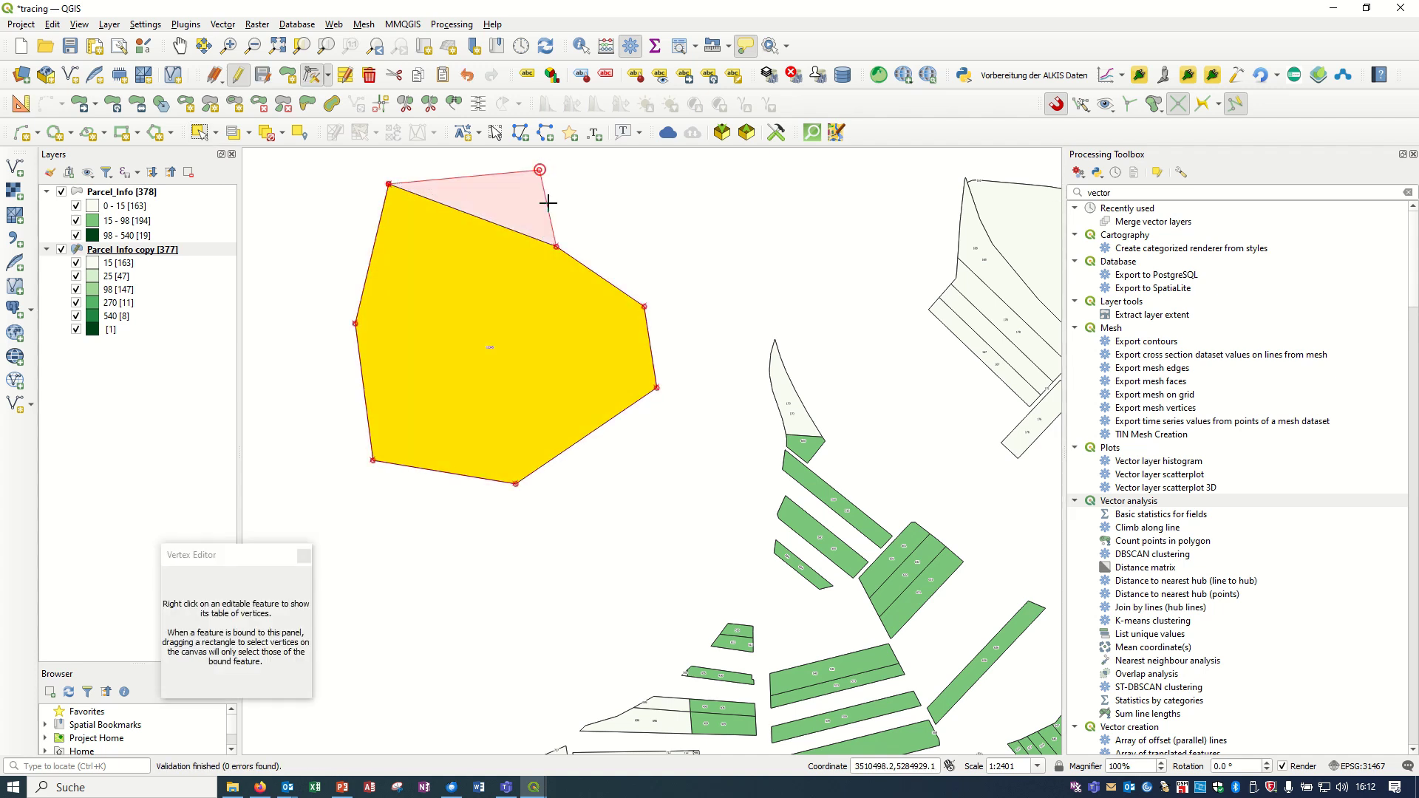
click(539, 170)
Step: Push the right-hand and lower-right vertices outward, then stop editing and keep the changes
click(557, 247)
click(665, 207)
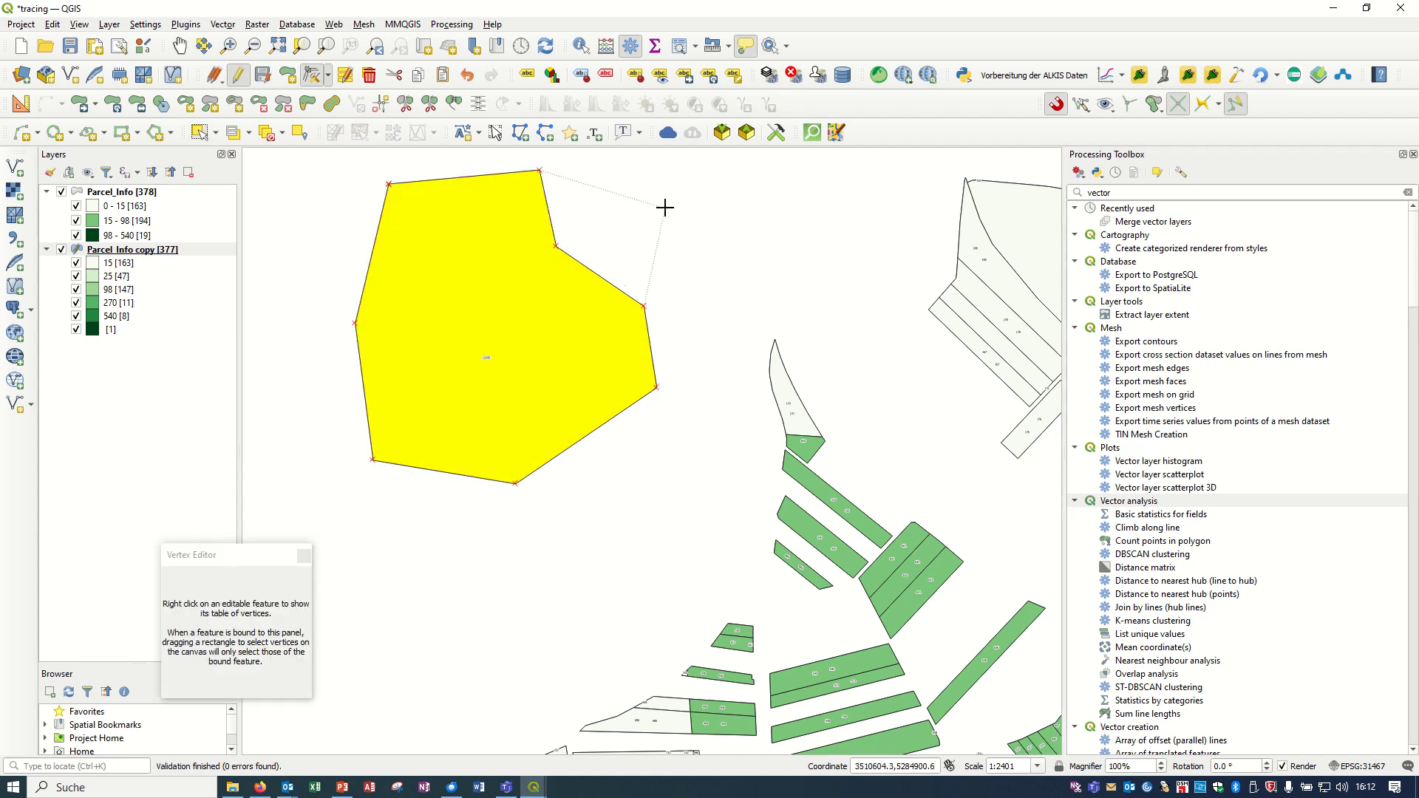
click(642, 306)
click(746, 279)
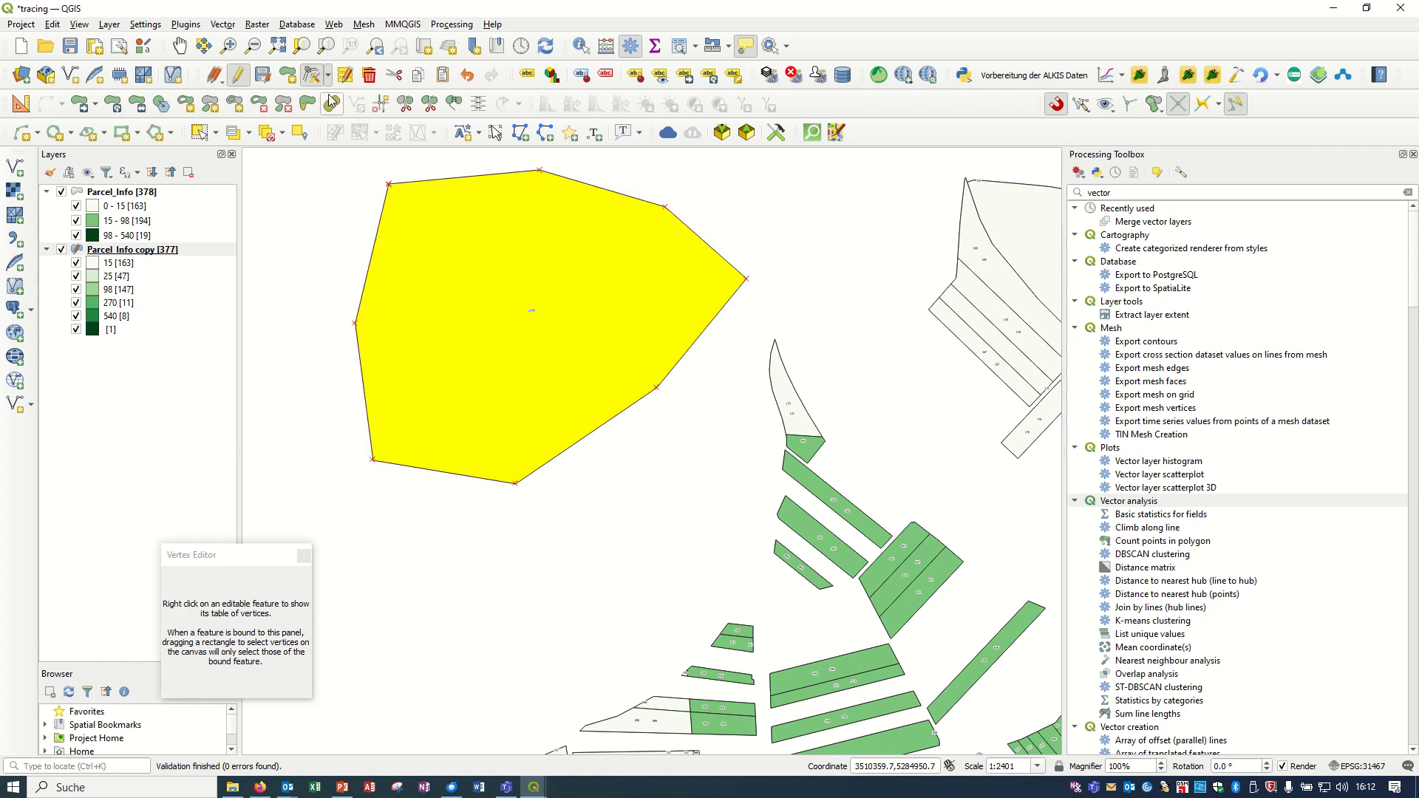
click(238, 75)
click(581, 46)
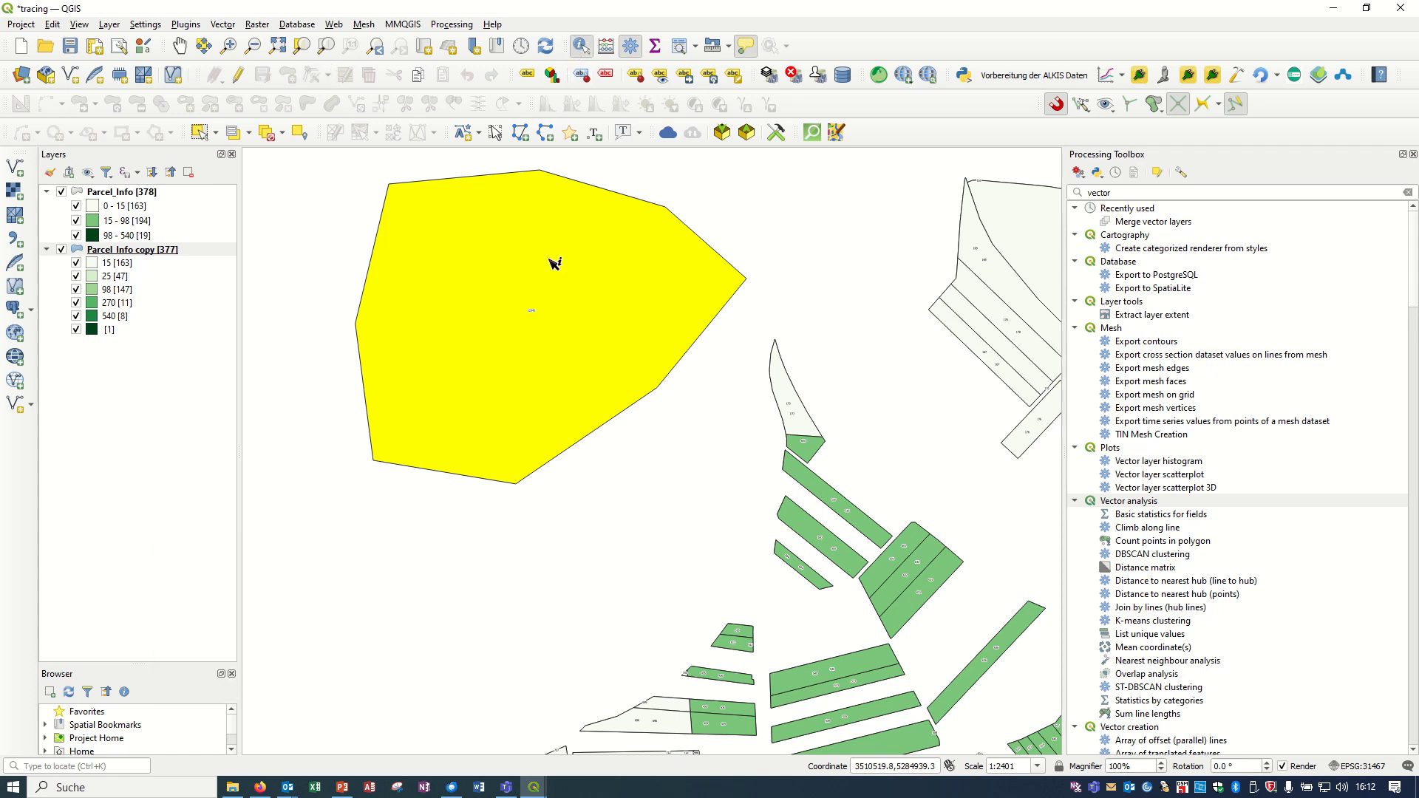
click(536, 304)
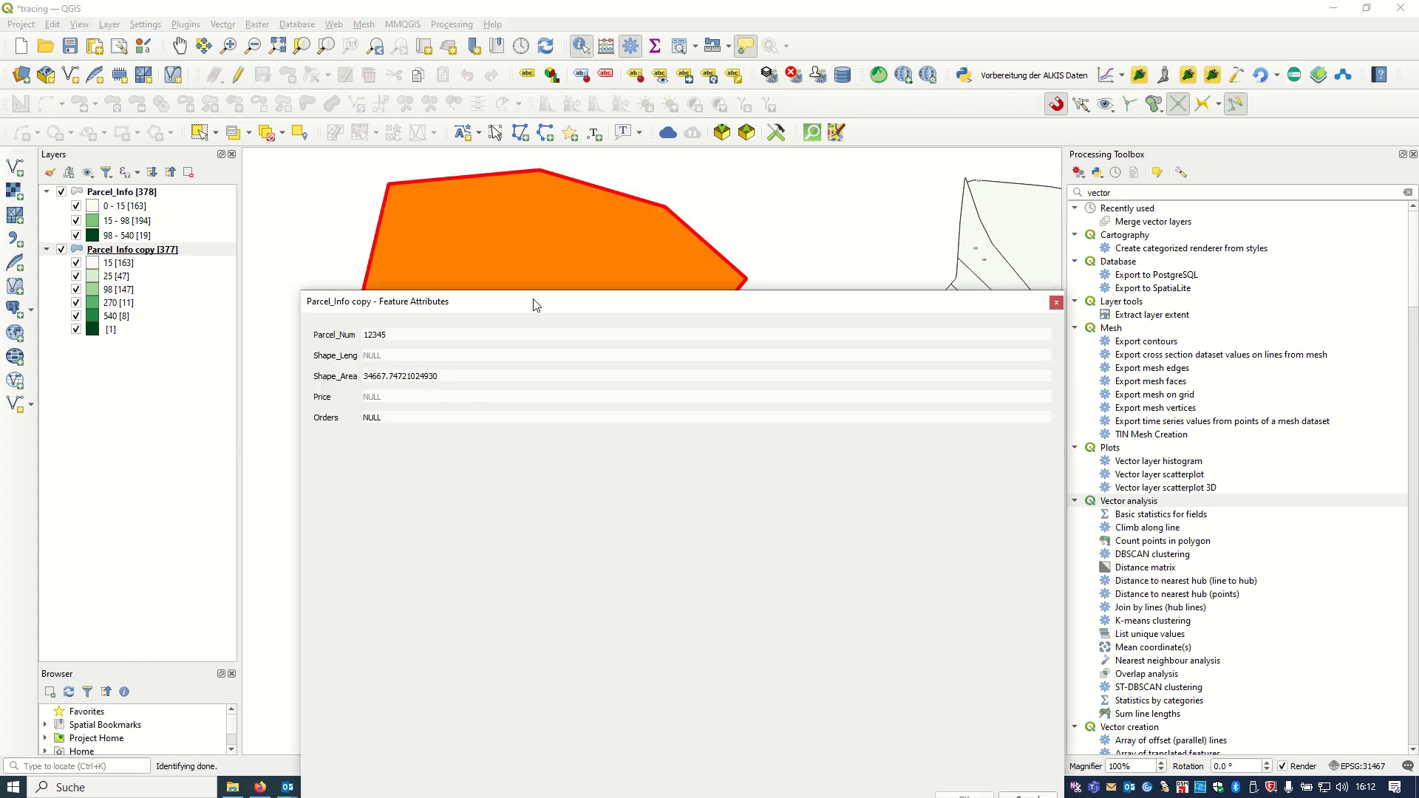
click(1056, 303)
right_click(140, 251)
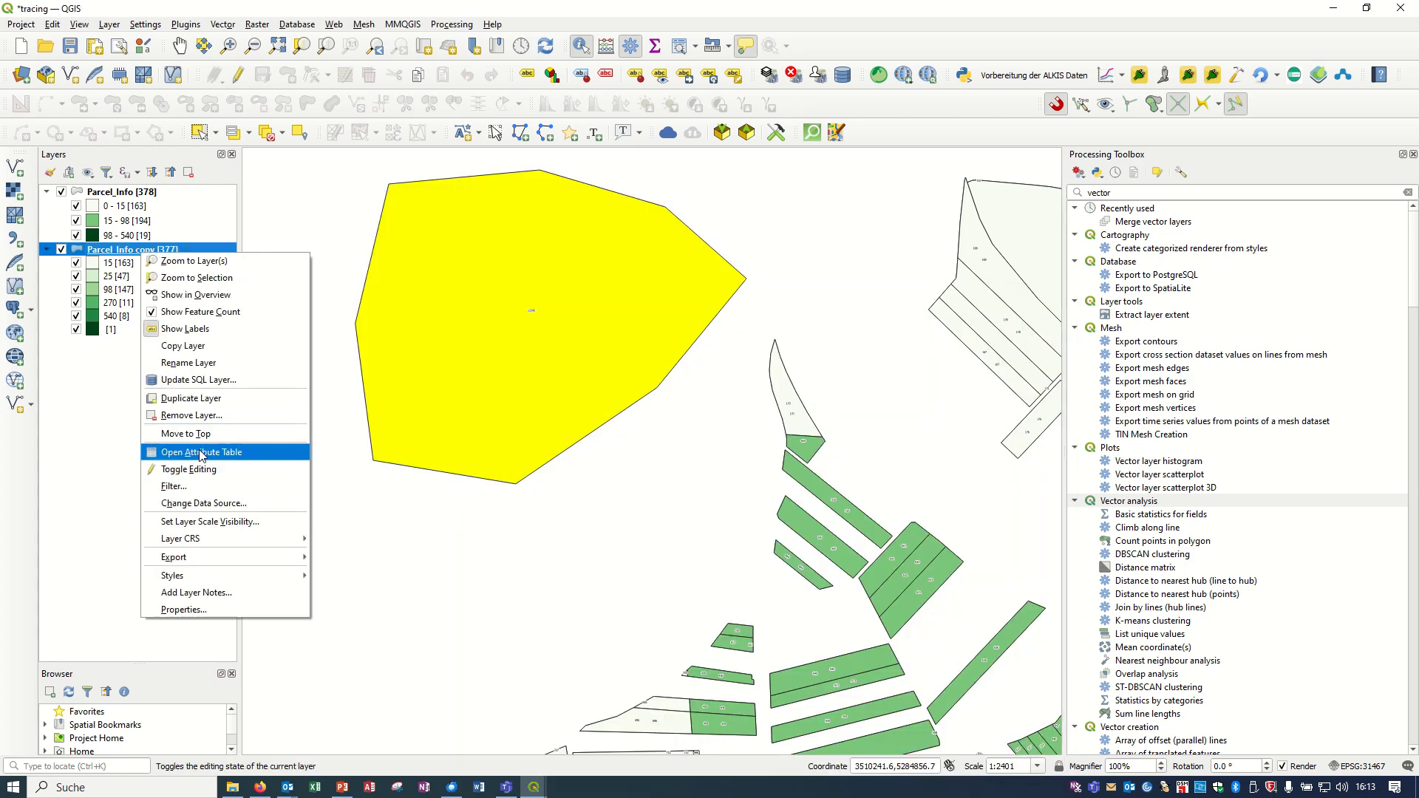
click(201, 452)
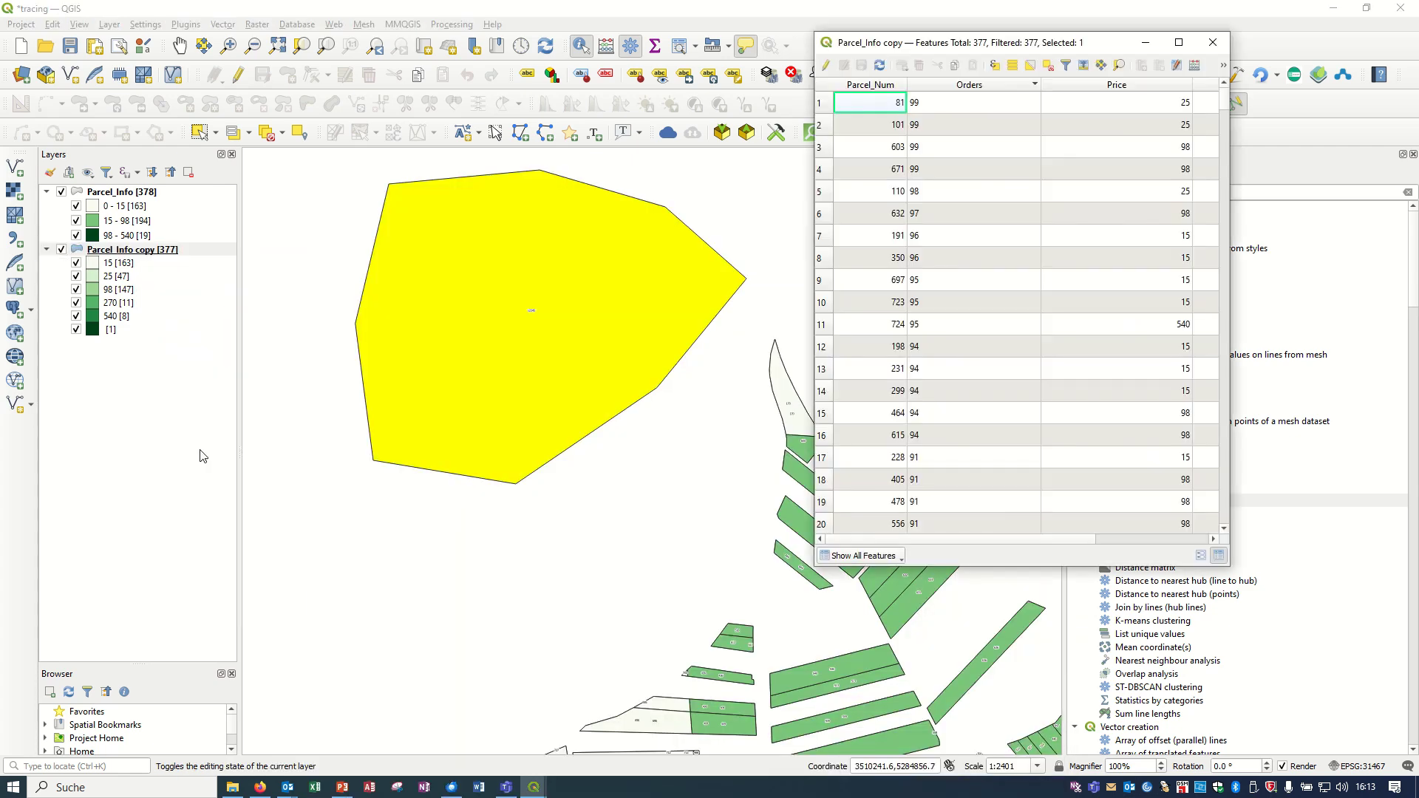
click(1177, 43)
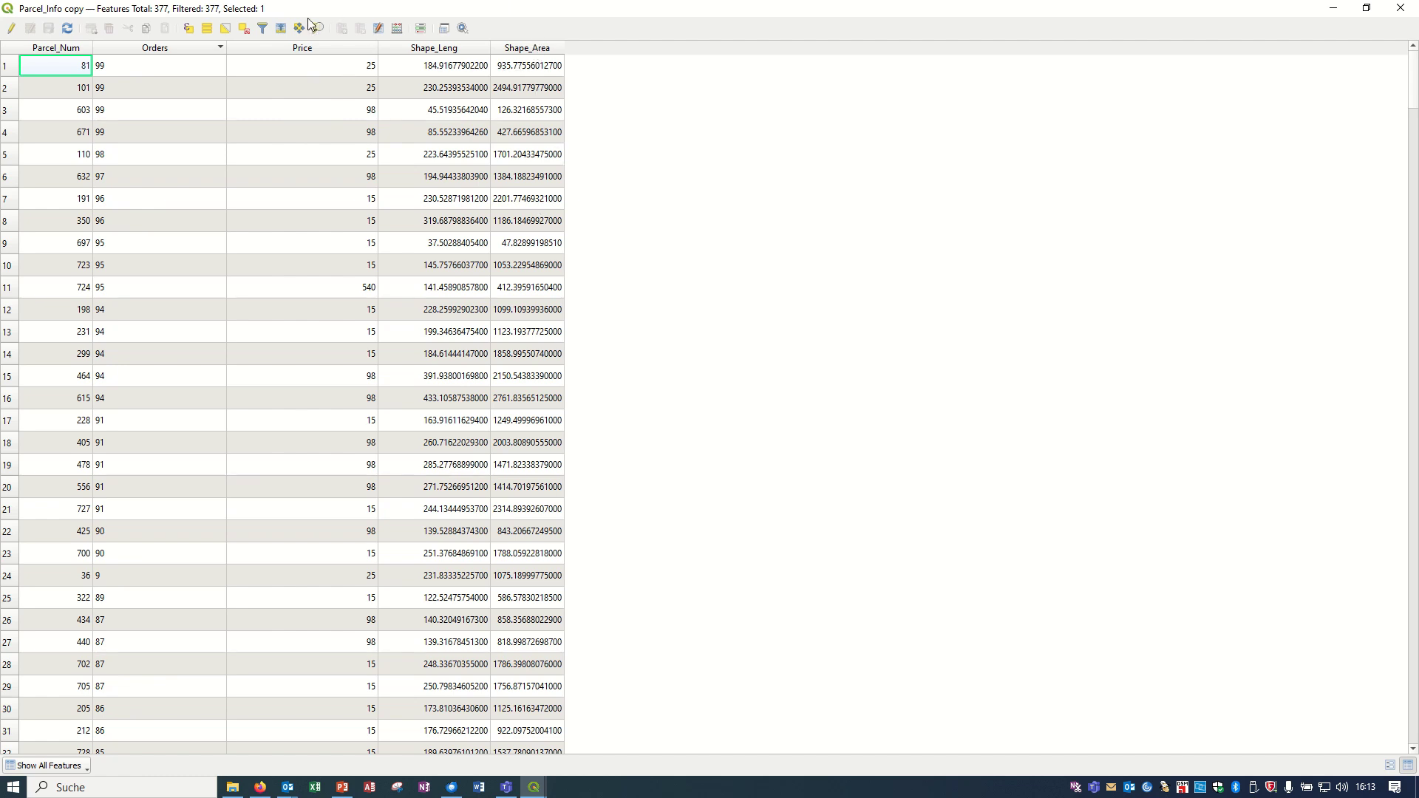
click(194, 29)
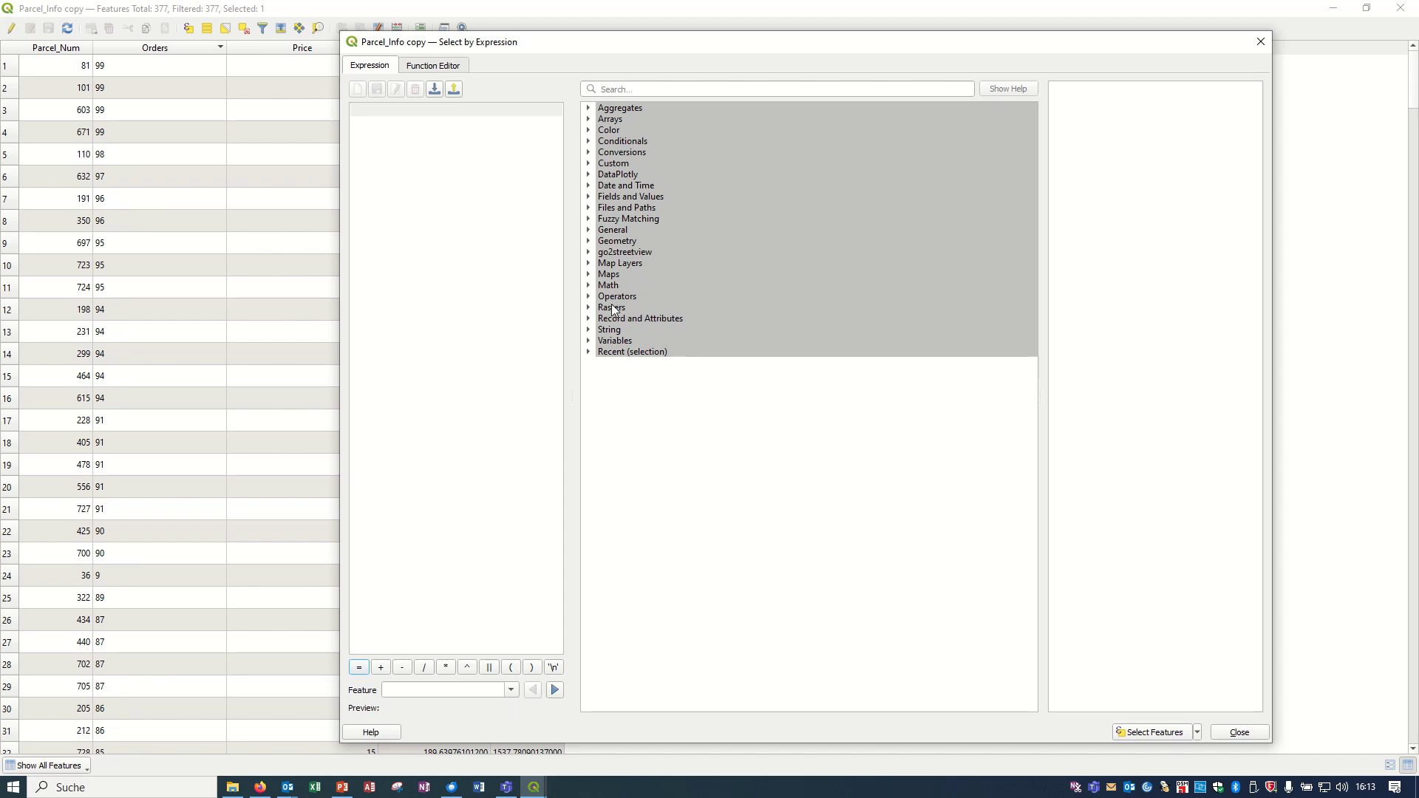
click(1260, 42)
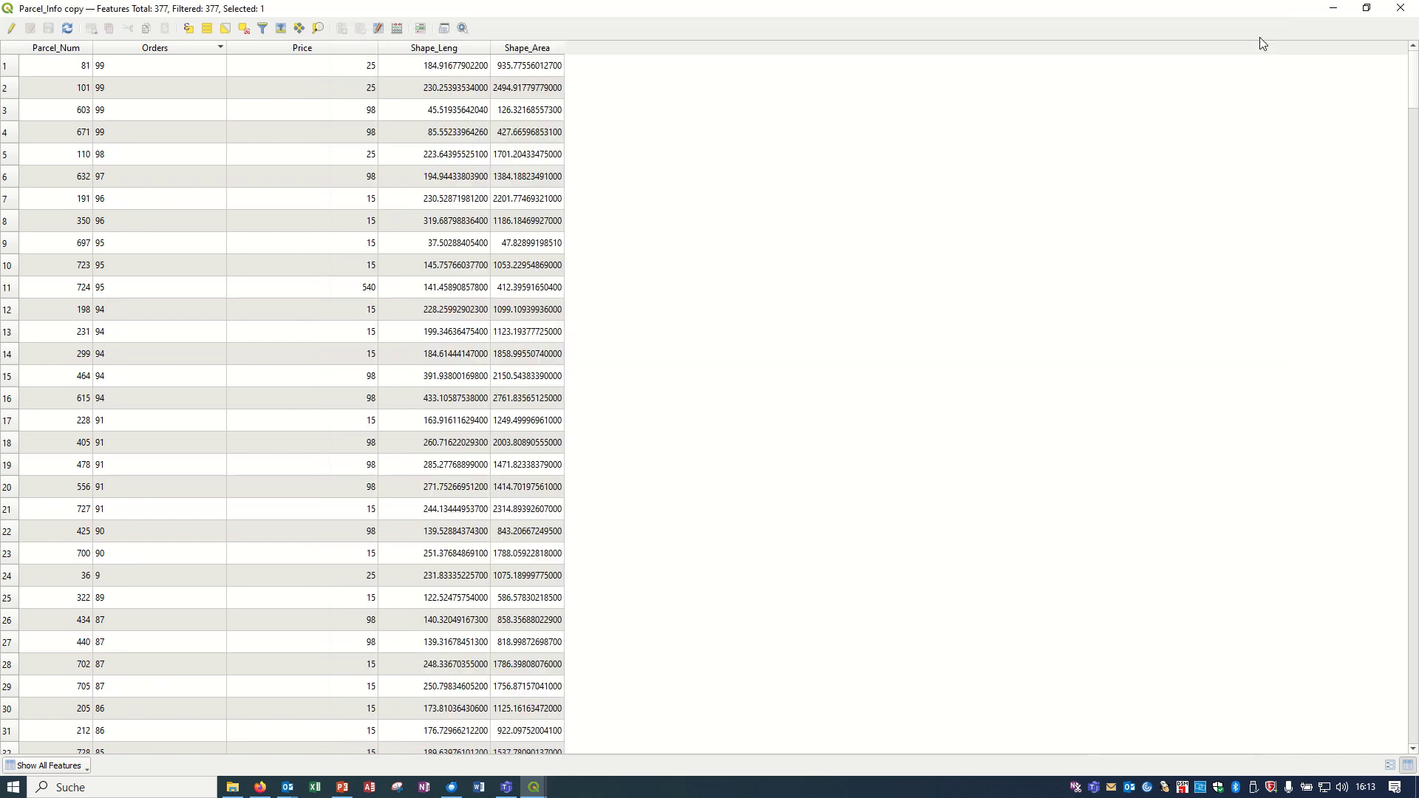
click(1401, 9)
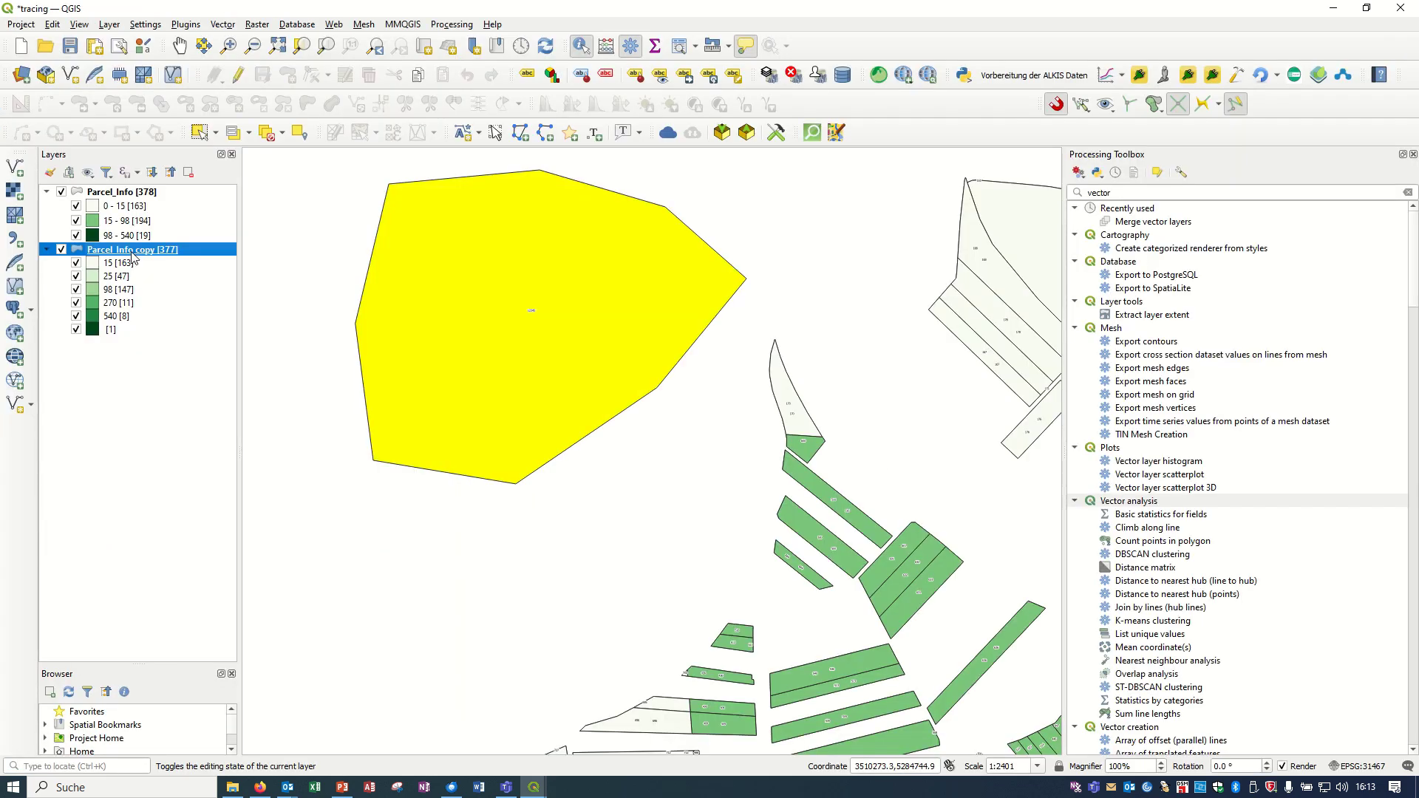
Step: In Parcel_Info copy's Attributes Form, set Shape_Area's default to $area, applied on update
right_click(132, 255)
click(190, 613)
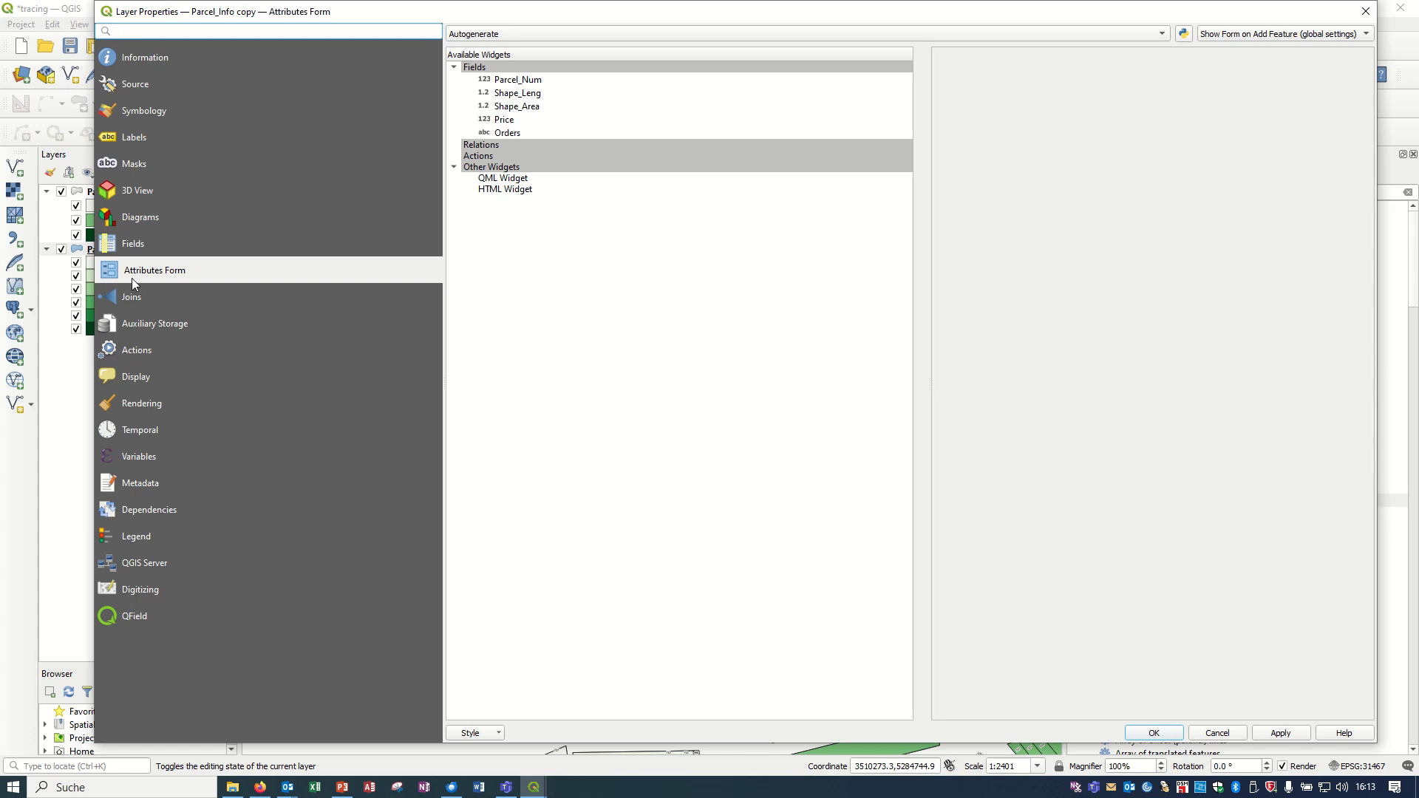
click(515, 110)
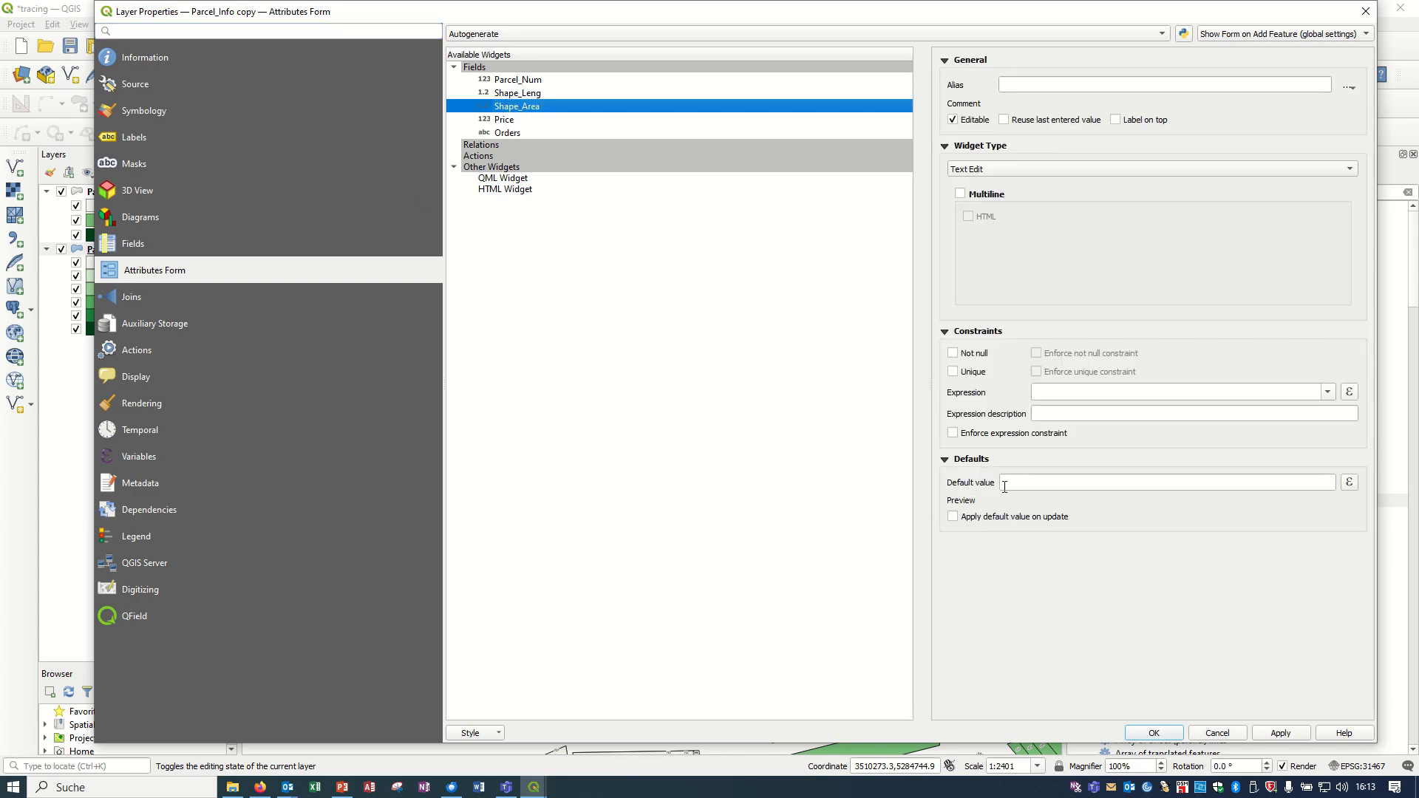
click(1309, 485)
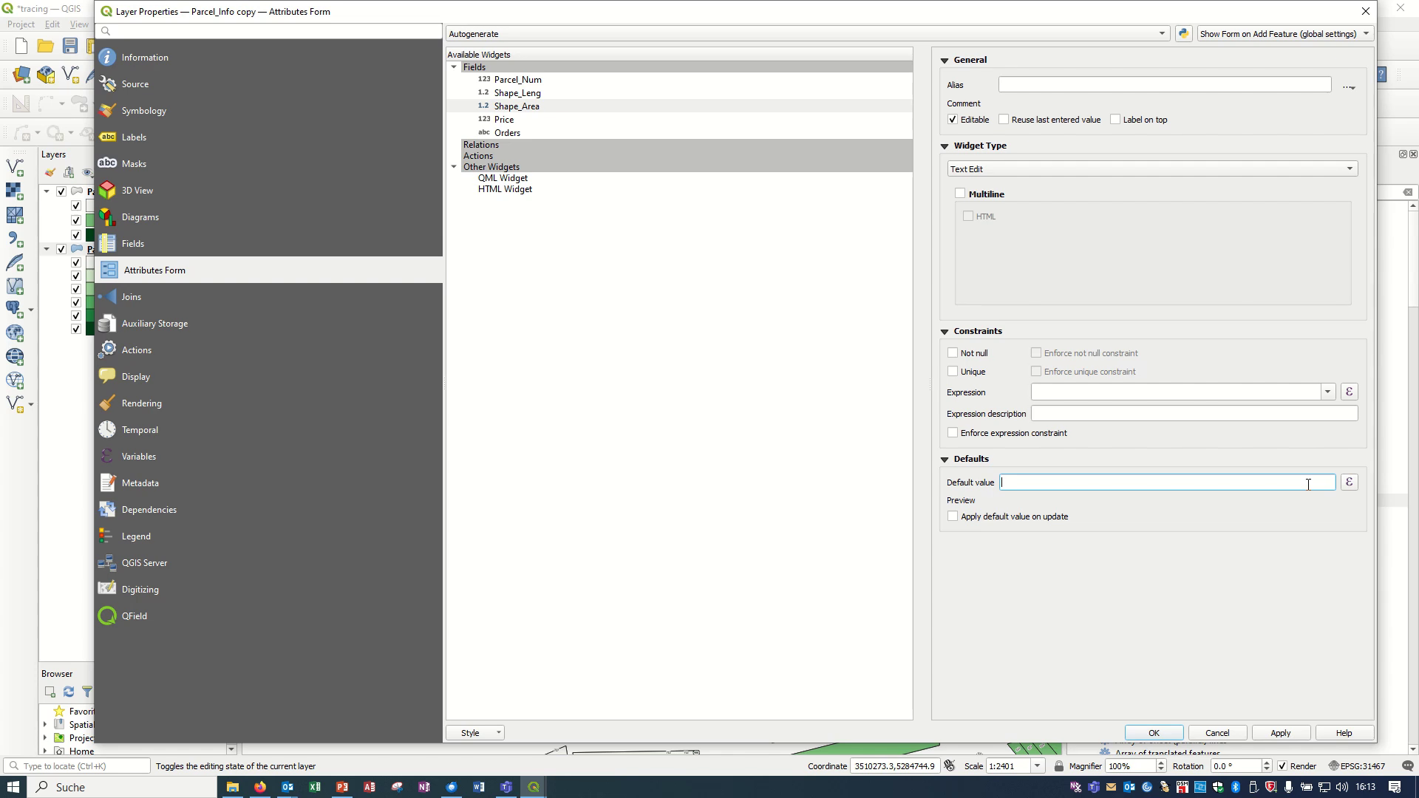
click(1349, 483)
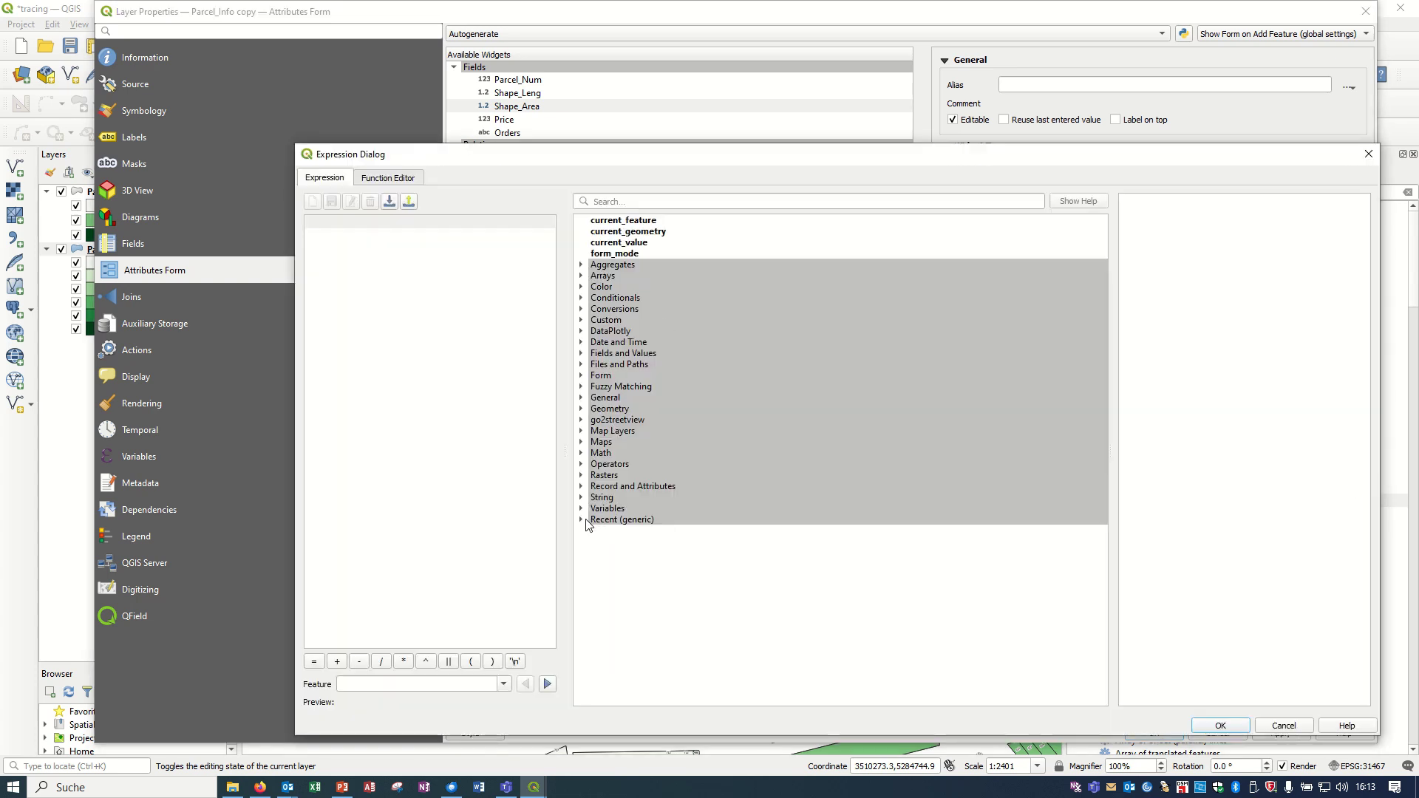
click(582, 409)
click(616, 443)
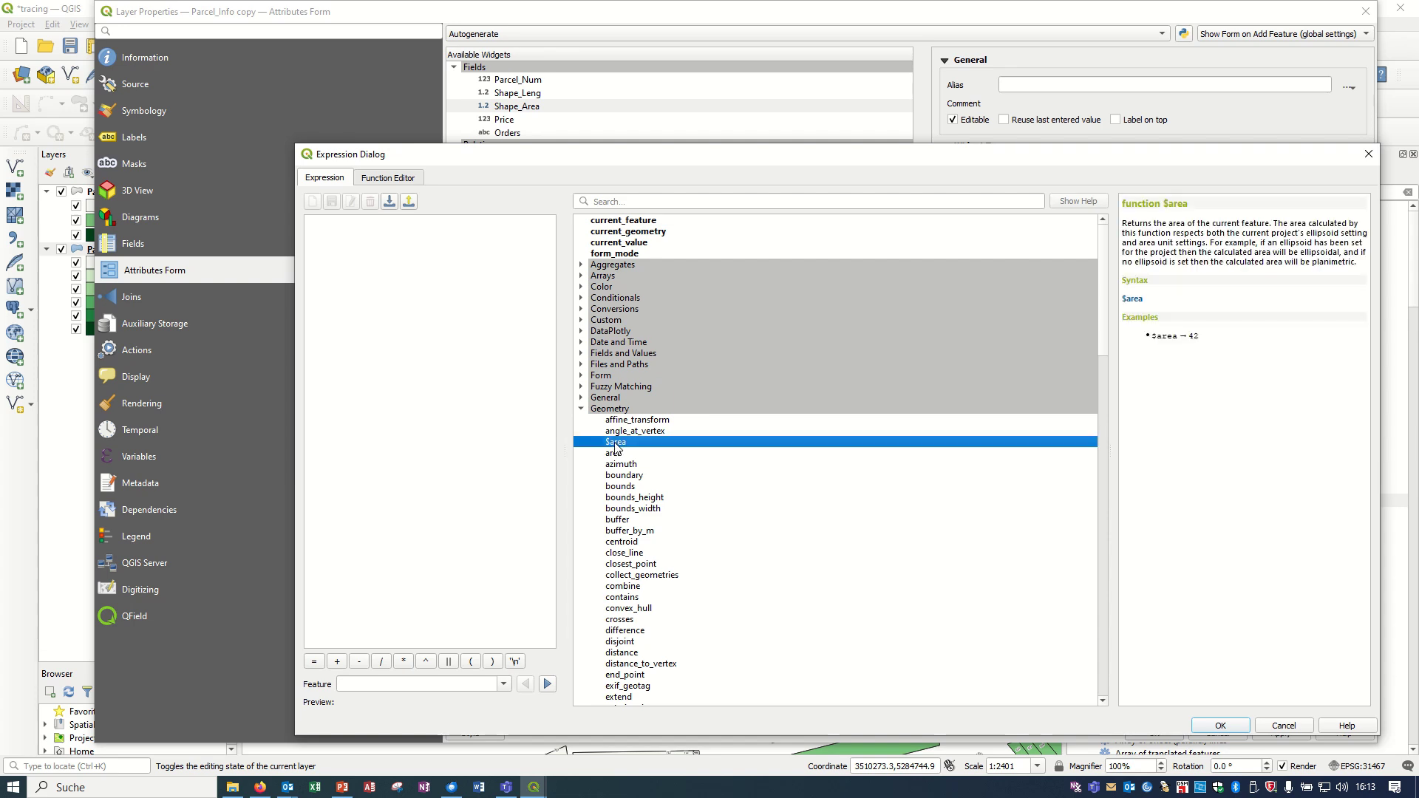
double_click(616, 443)
click(1241, 726)
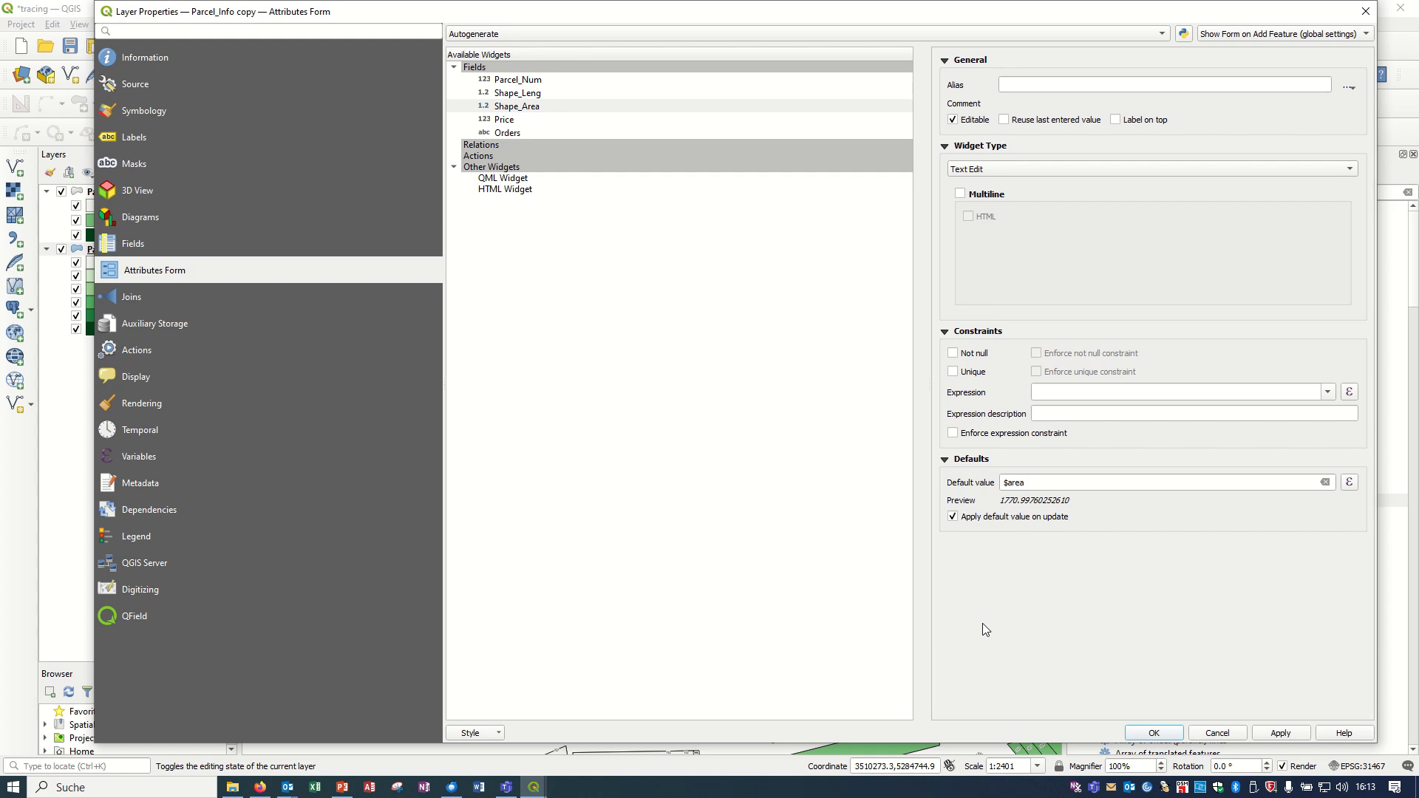
click(1153, 733)
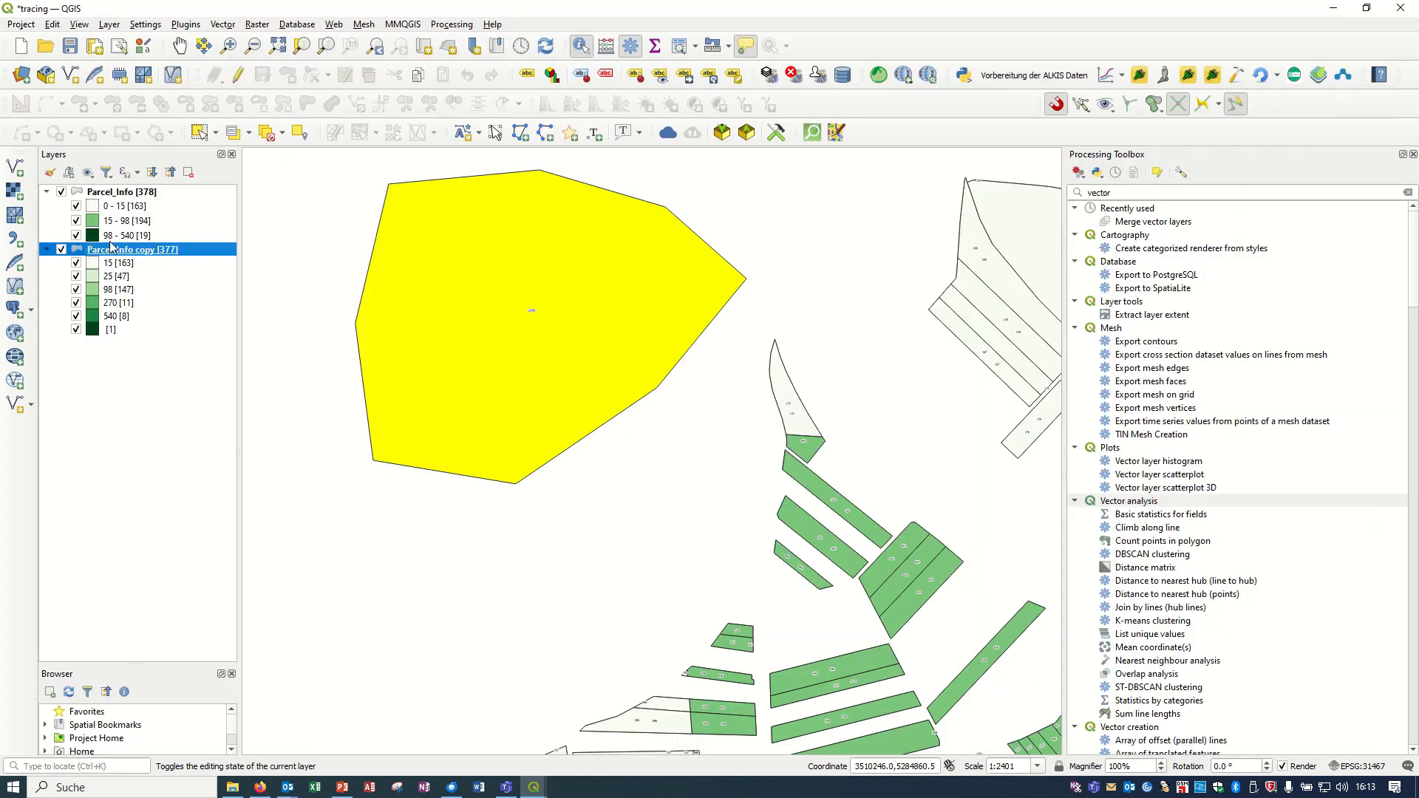
Step: Add a vertex on the large parcel's lower edge, pull it south, and save the edit
click(237, 76)
click(311, 74)
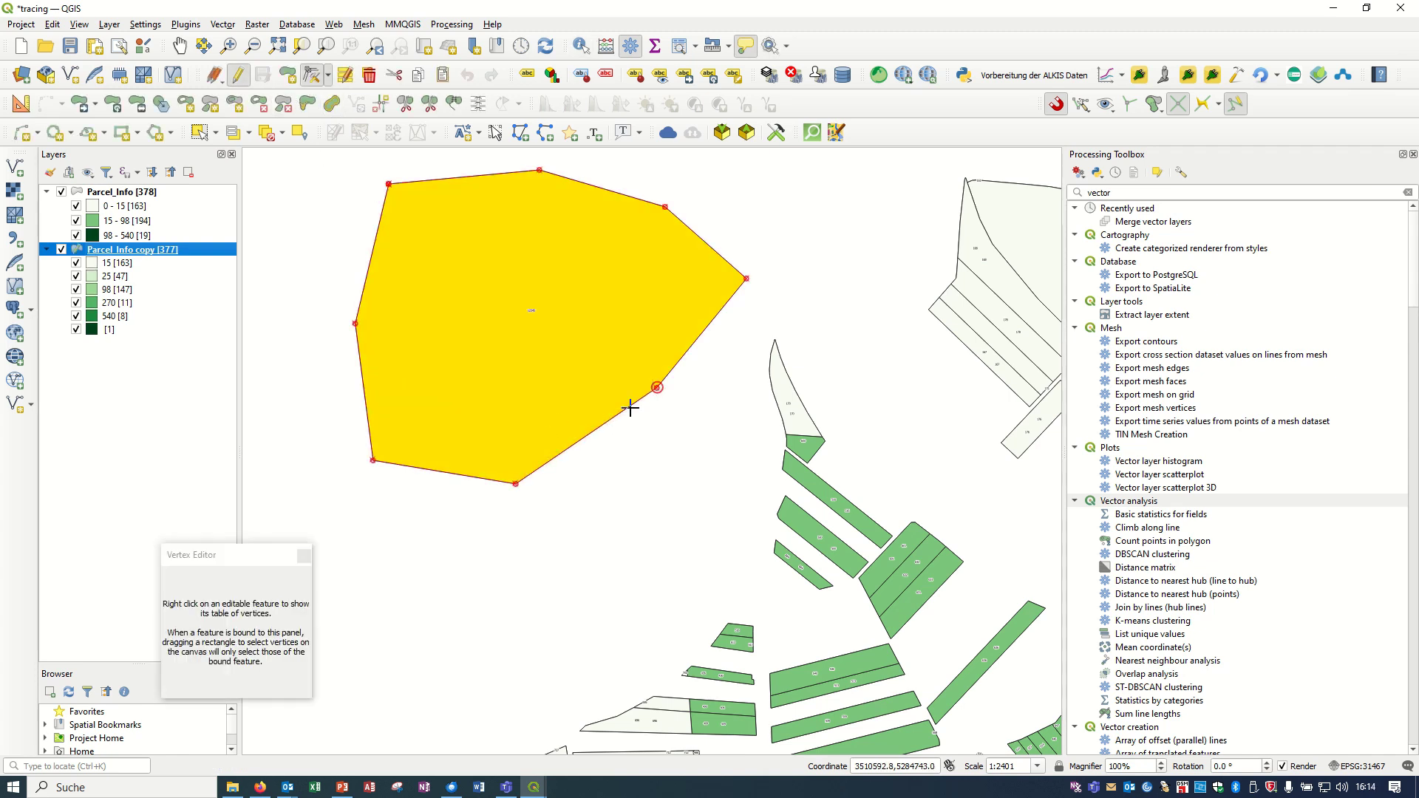
click(586, 436)
click(642, 558)
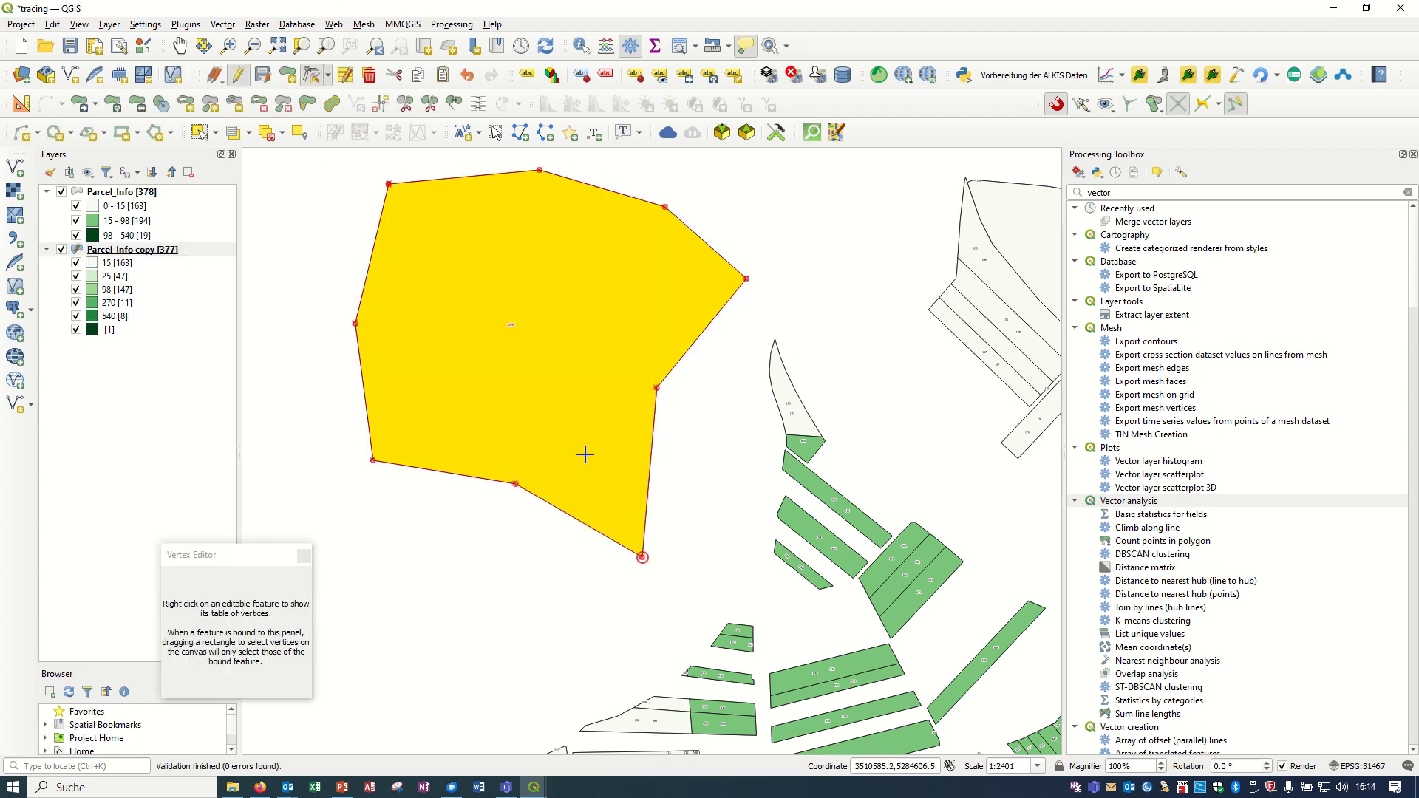
click(262, 75)
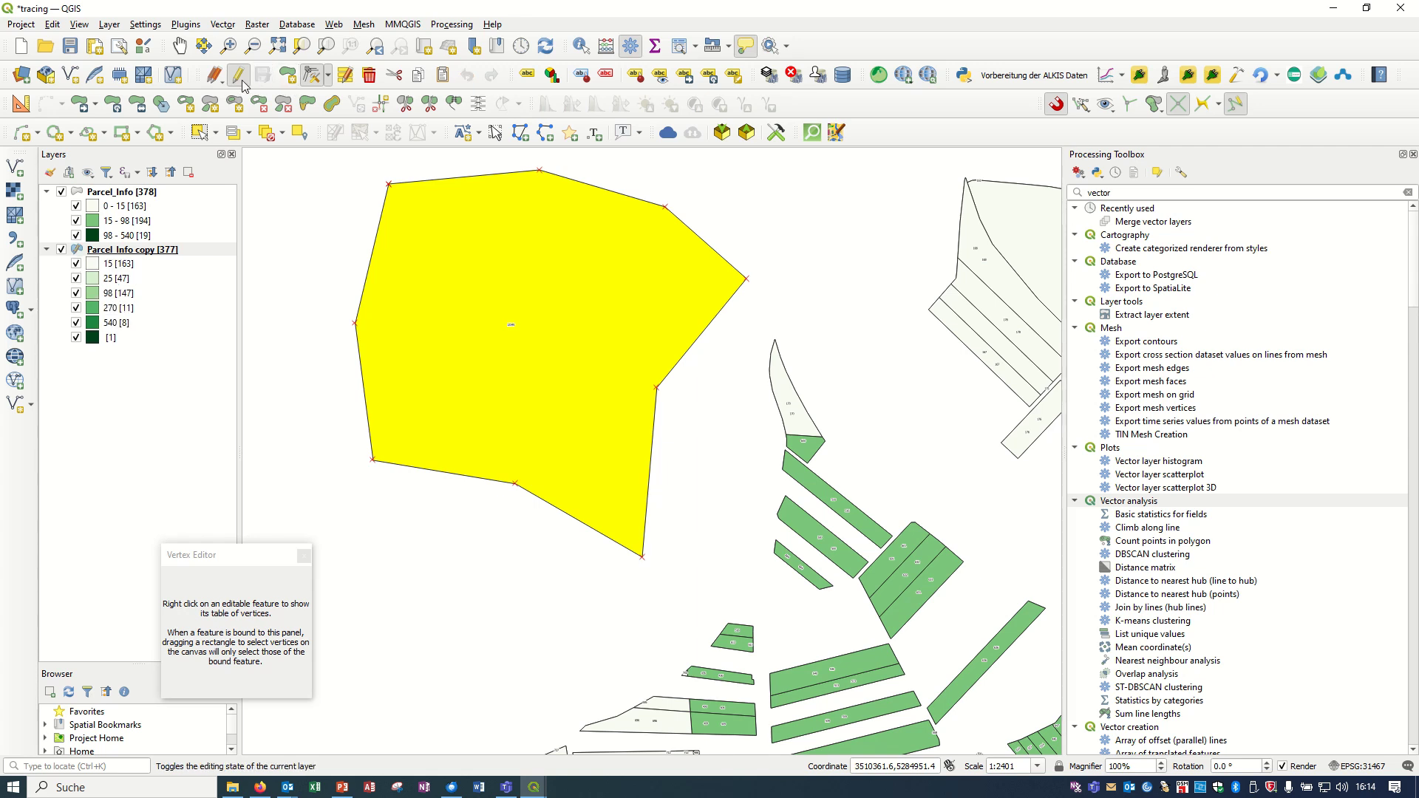
click(237, 77)
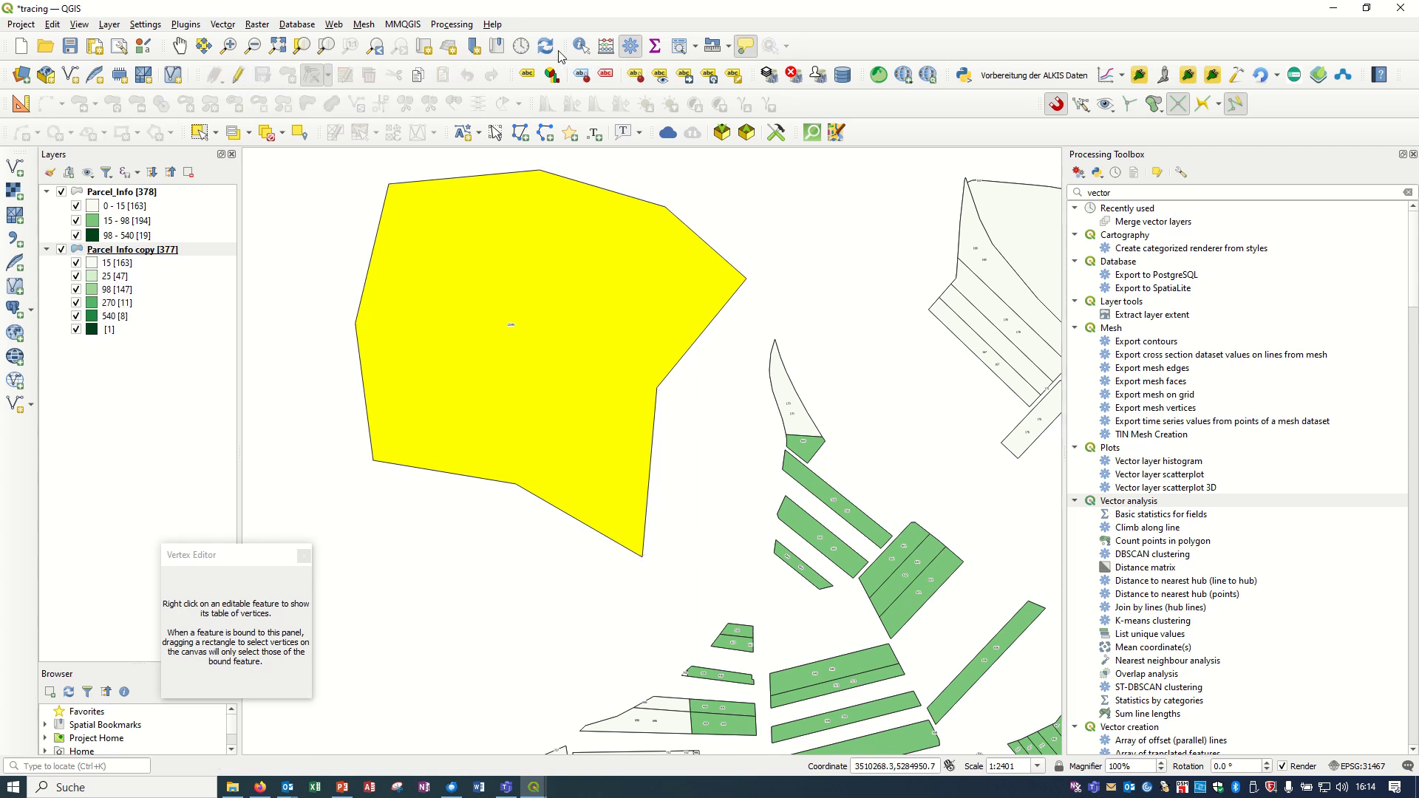
Step: Identify the reshaped parcel to confirm Shape_Area now reads 72653.01687365770
click(581, 46)
click(562, 321)
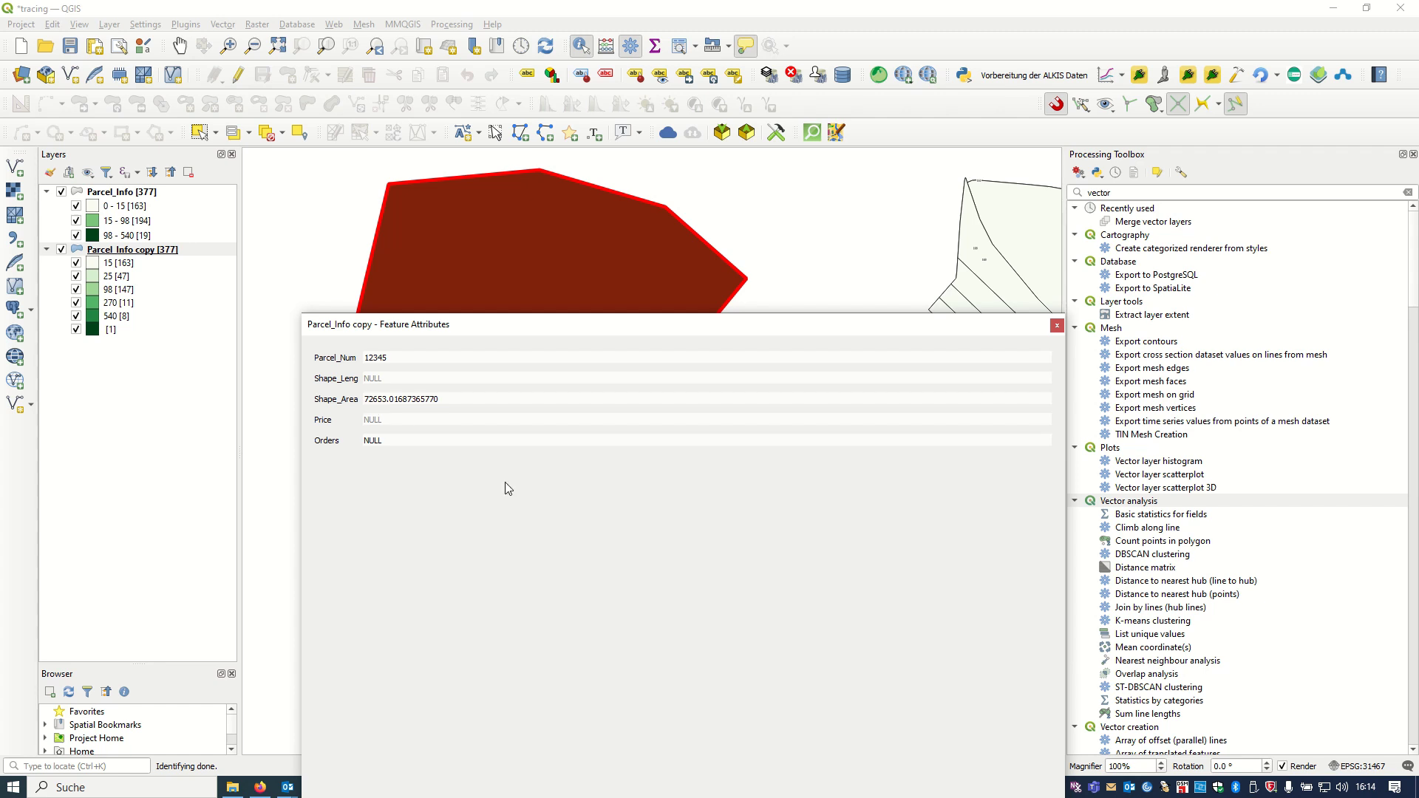
click(1055, 326)
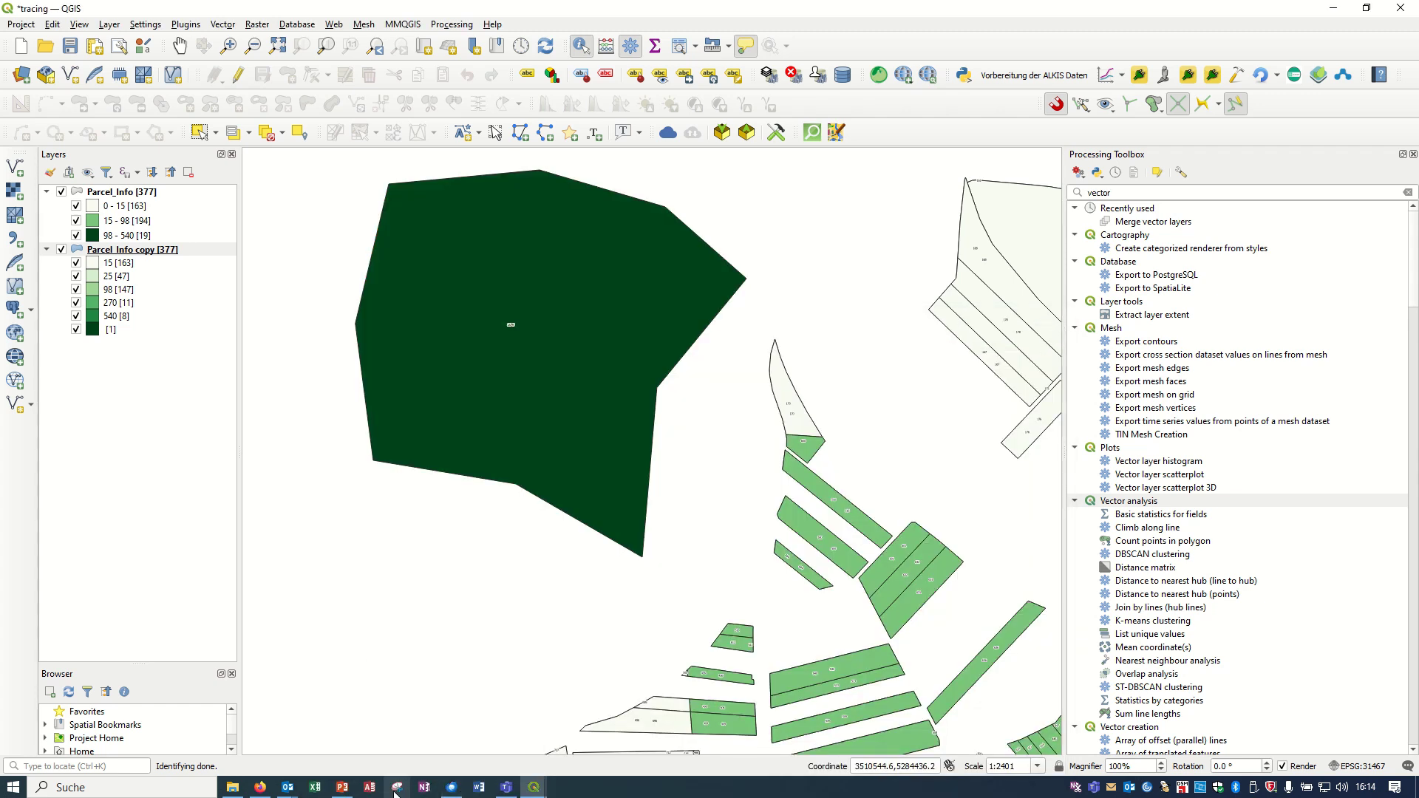
Step: Switch away from QGIS to the slide presentation
click(343, 789)
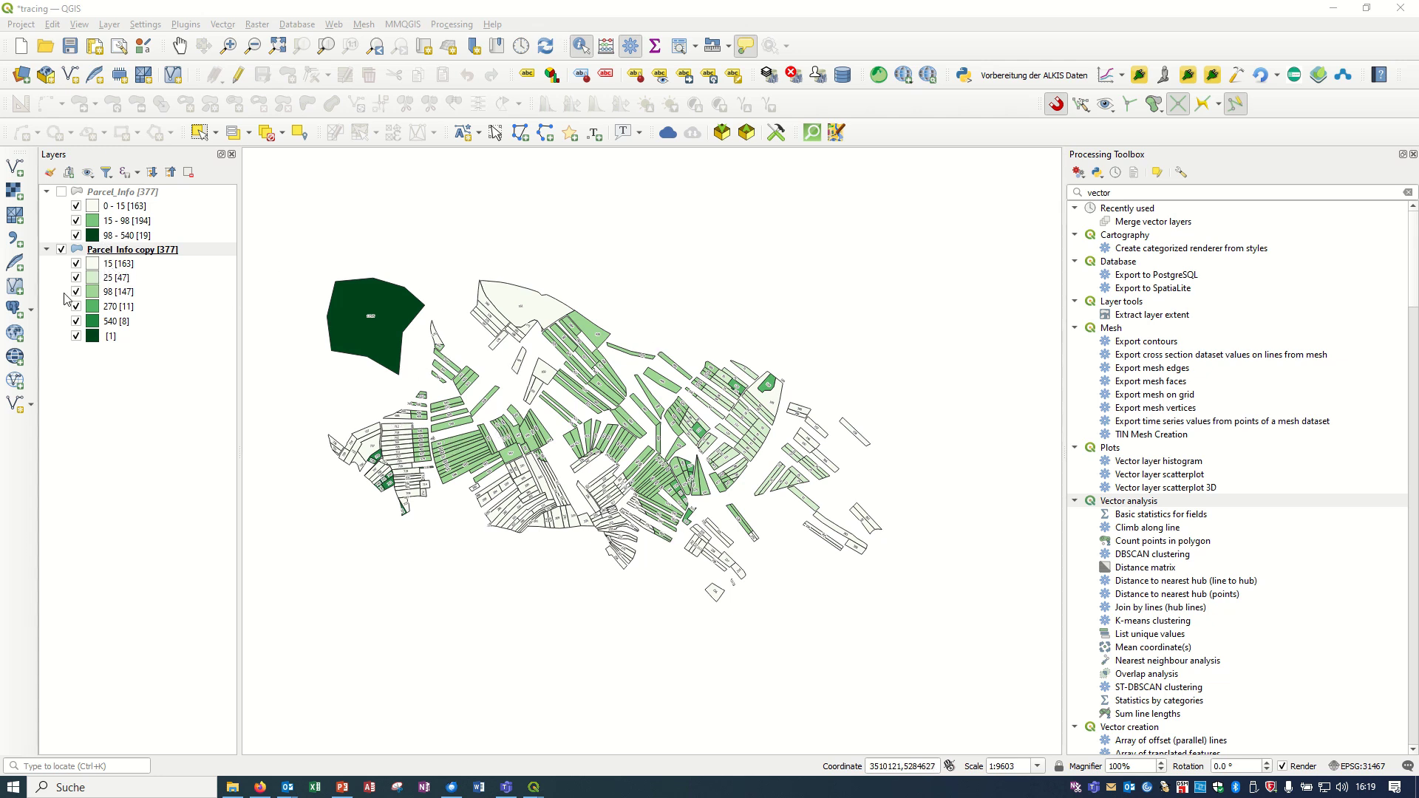
click(113, 253)
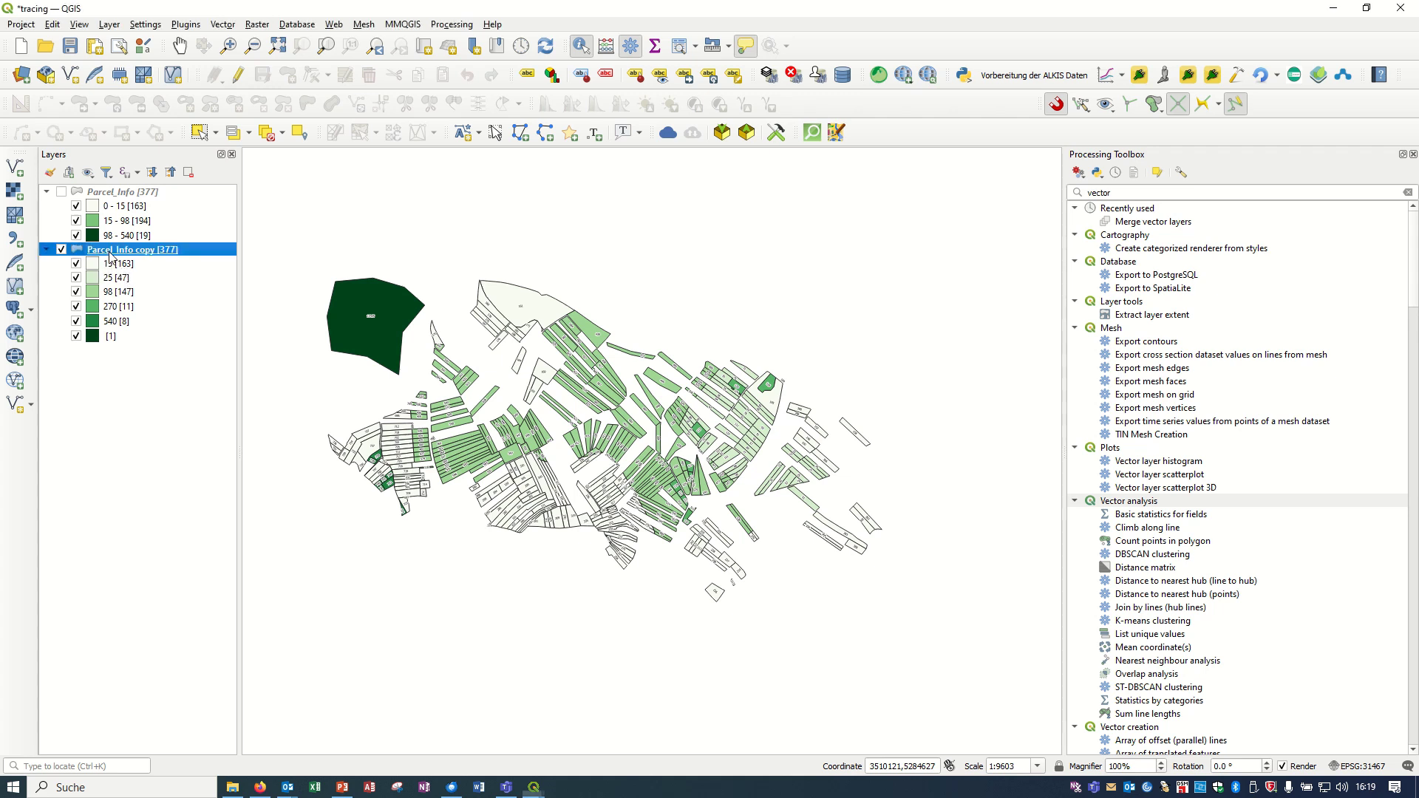
right_click(137, 259)
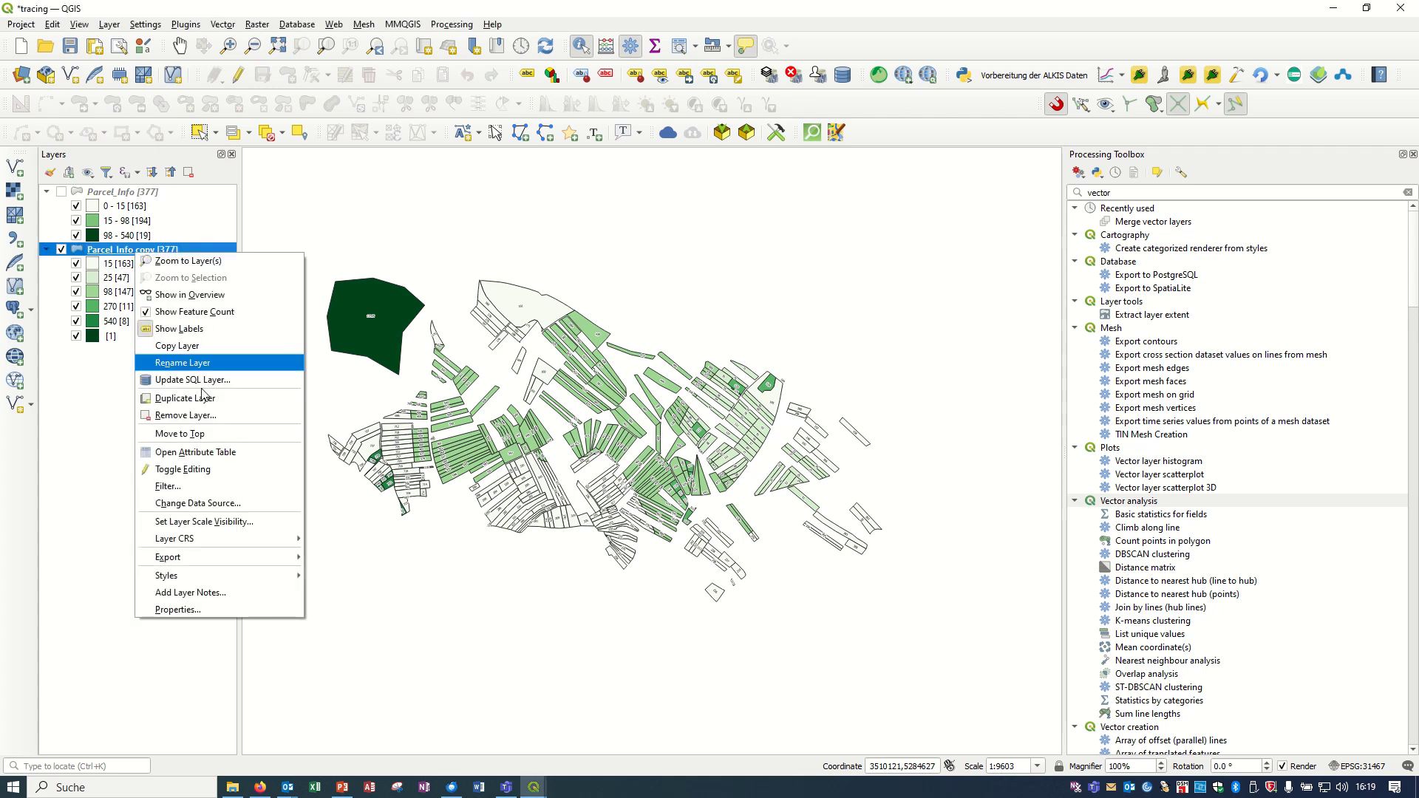
click(264, 609)
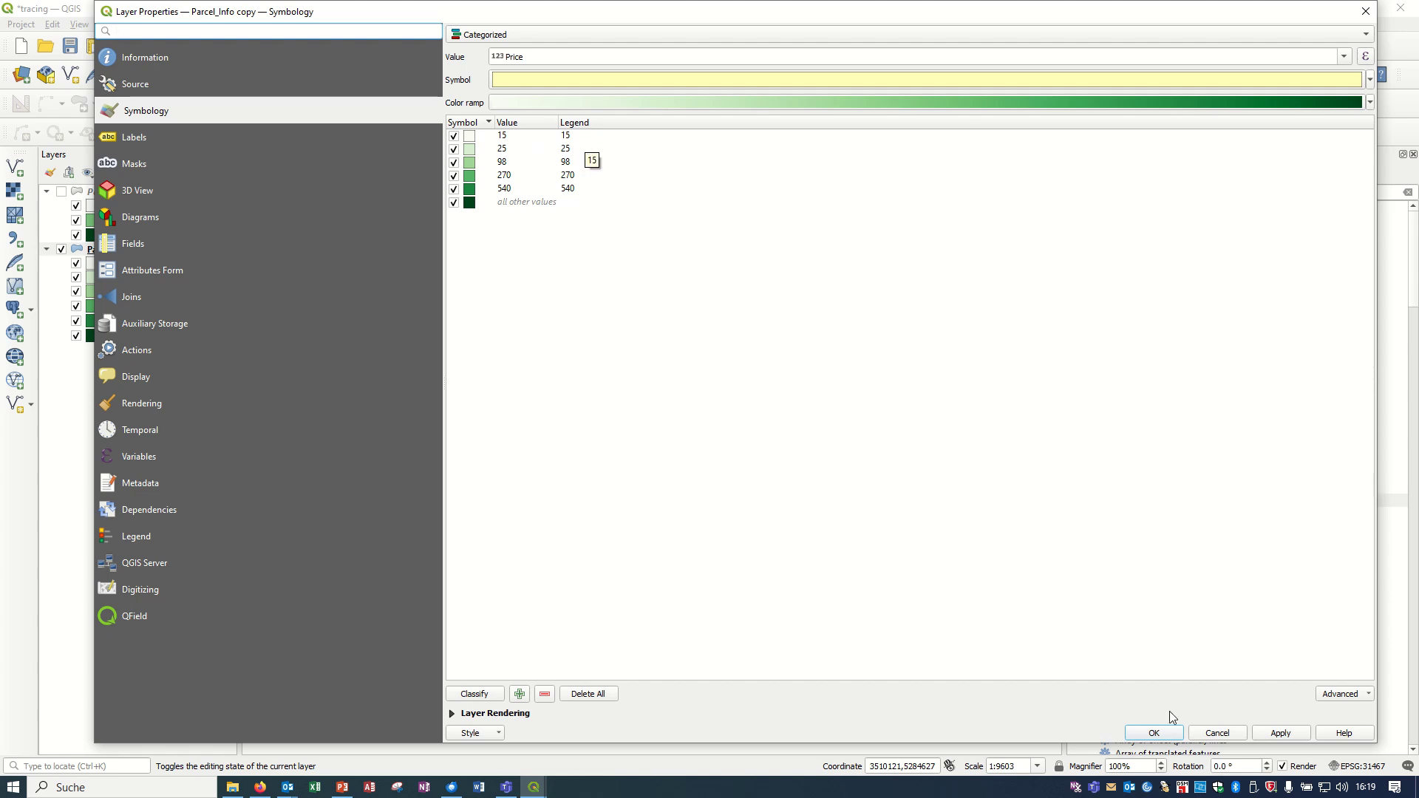
click(1166, 735)
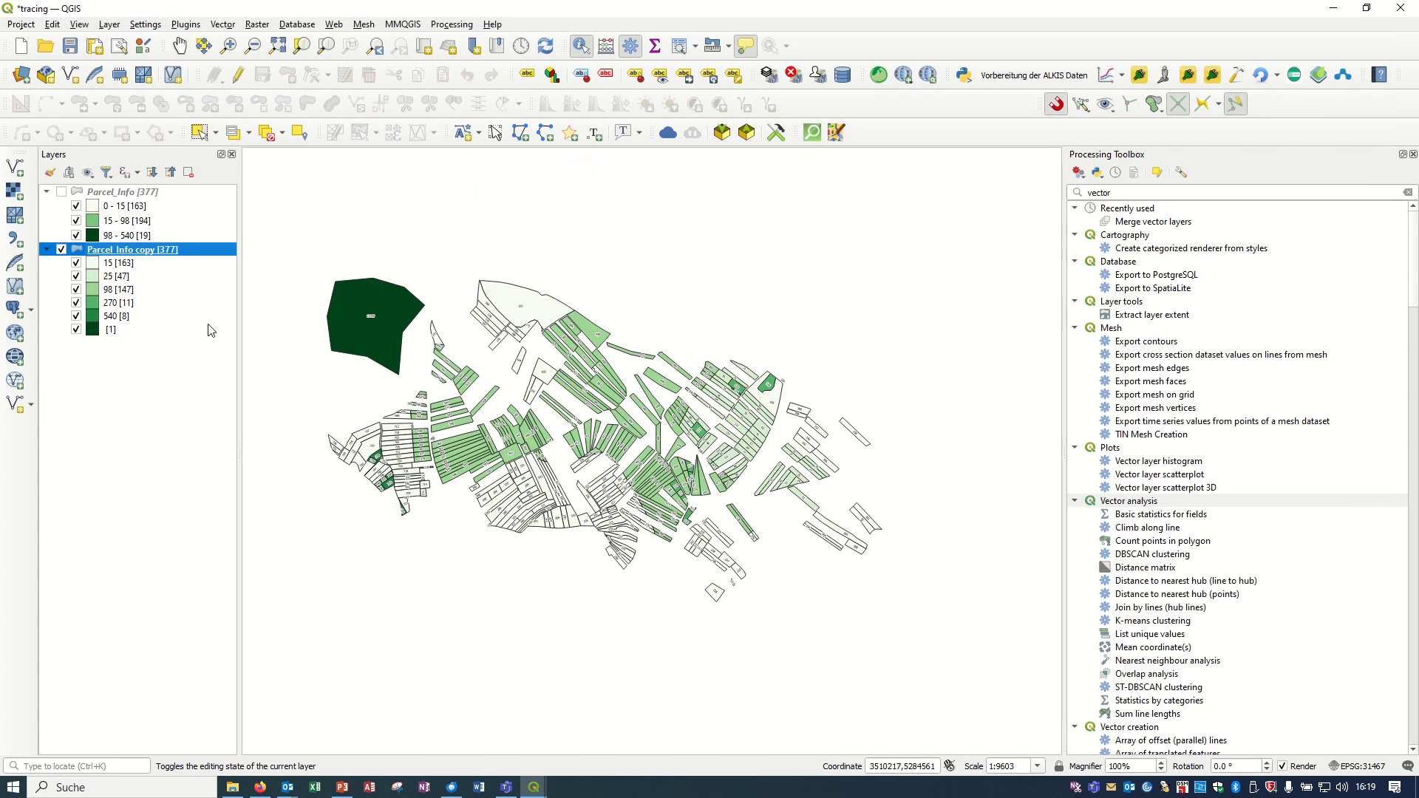
Step: Show Parcel_Info copy's Shape_Area statistics: count 377, sum 609718, mean 1617.29
click(105, 268)
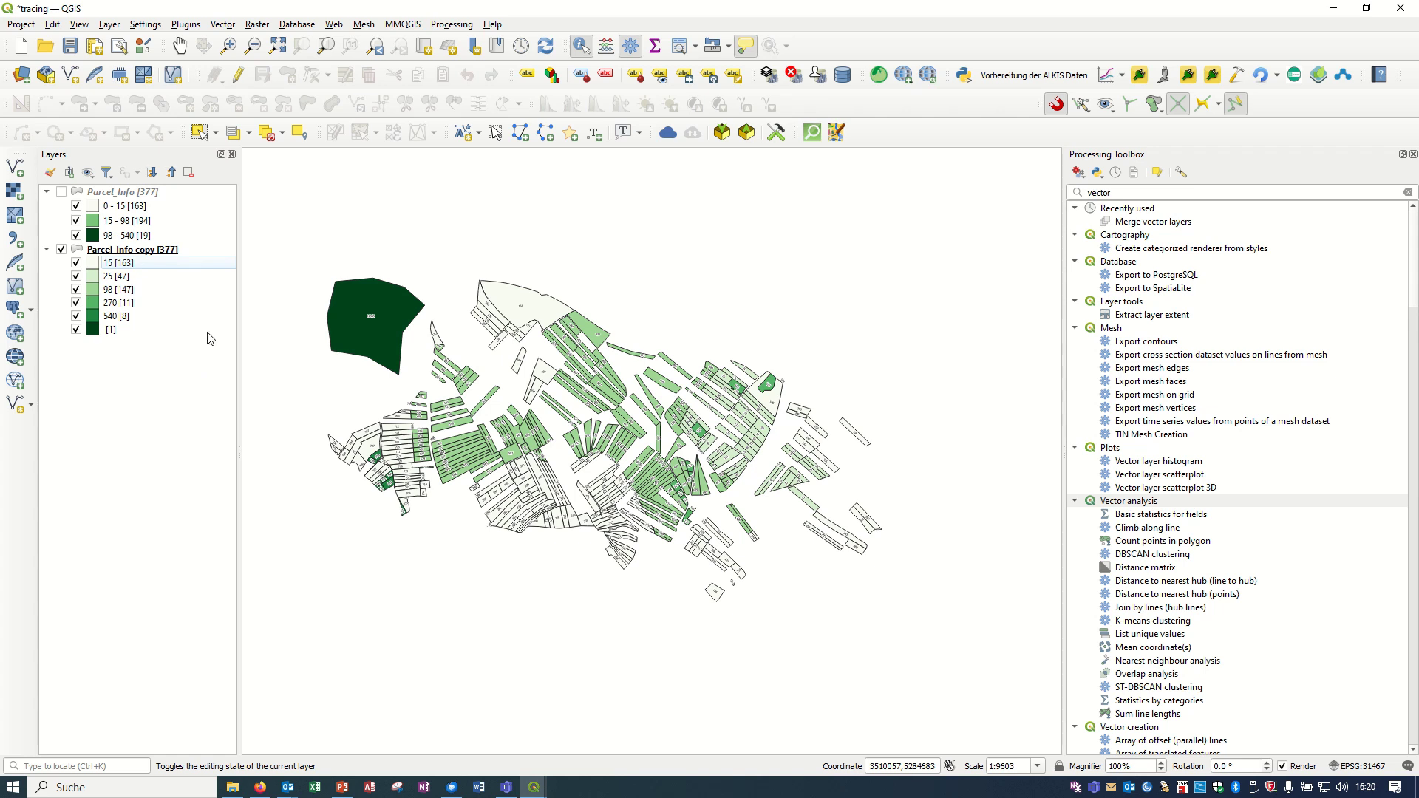
click(655, 47)
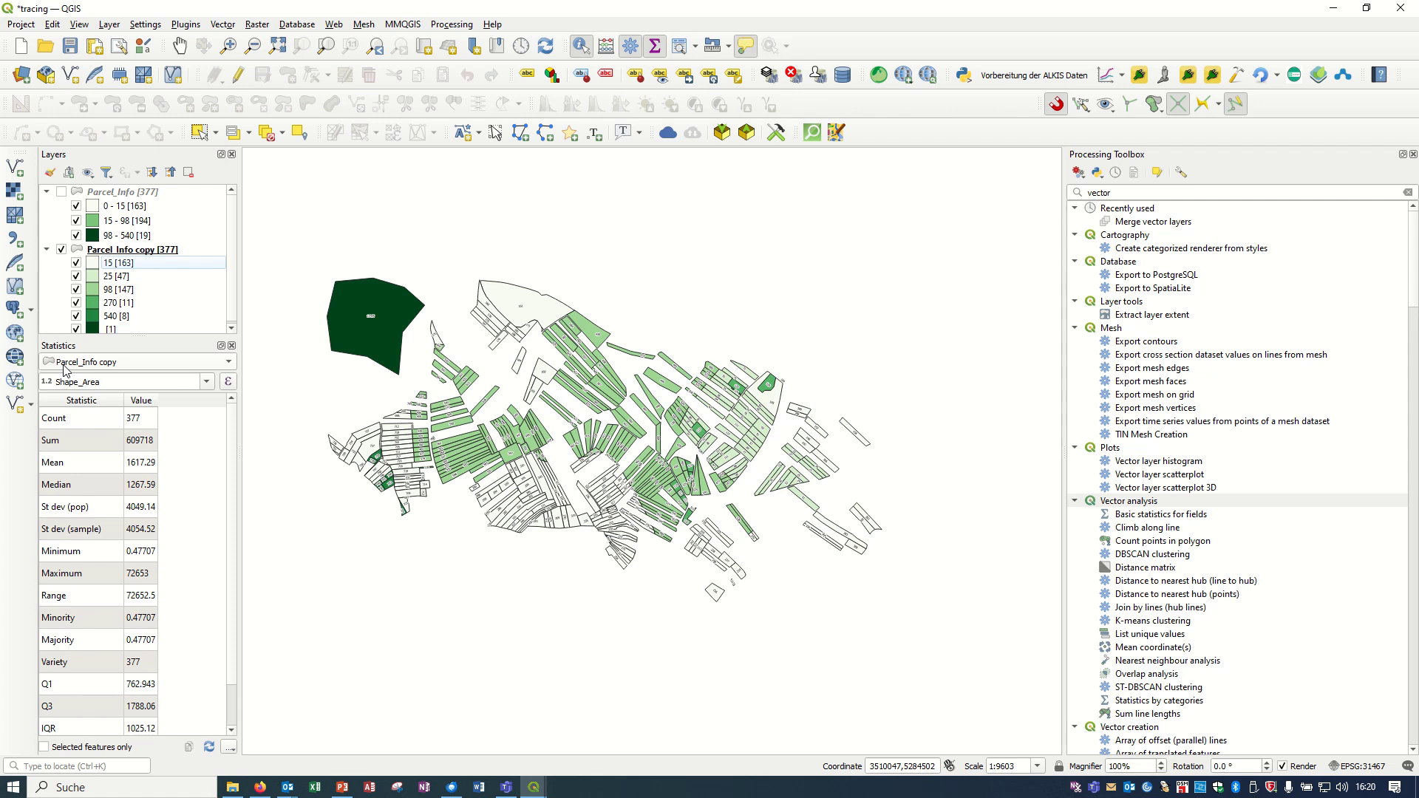
click(202, 383)
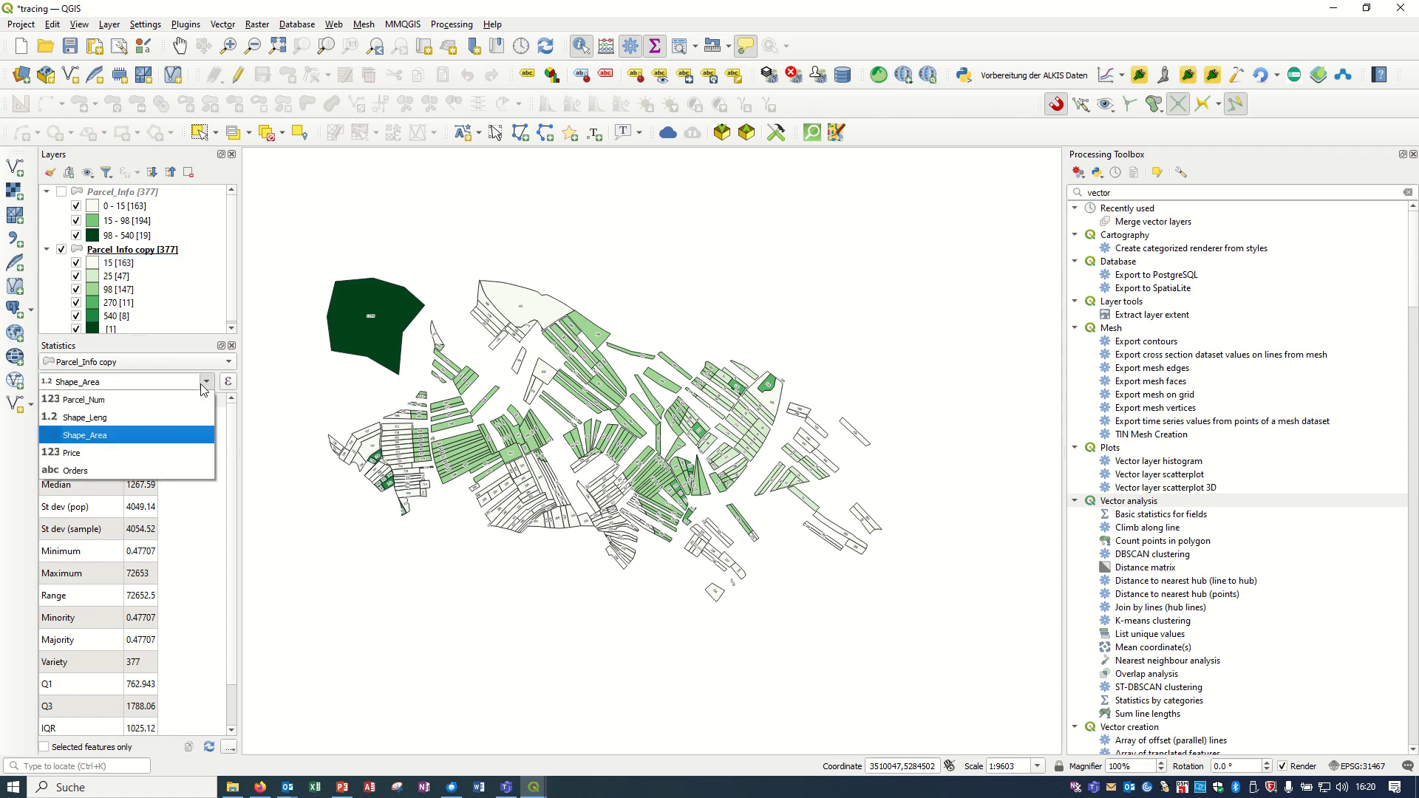
click(193, 436)
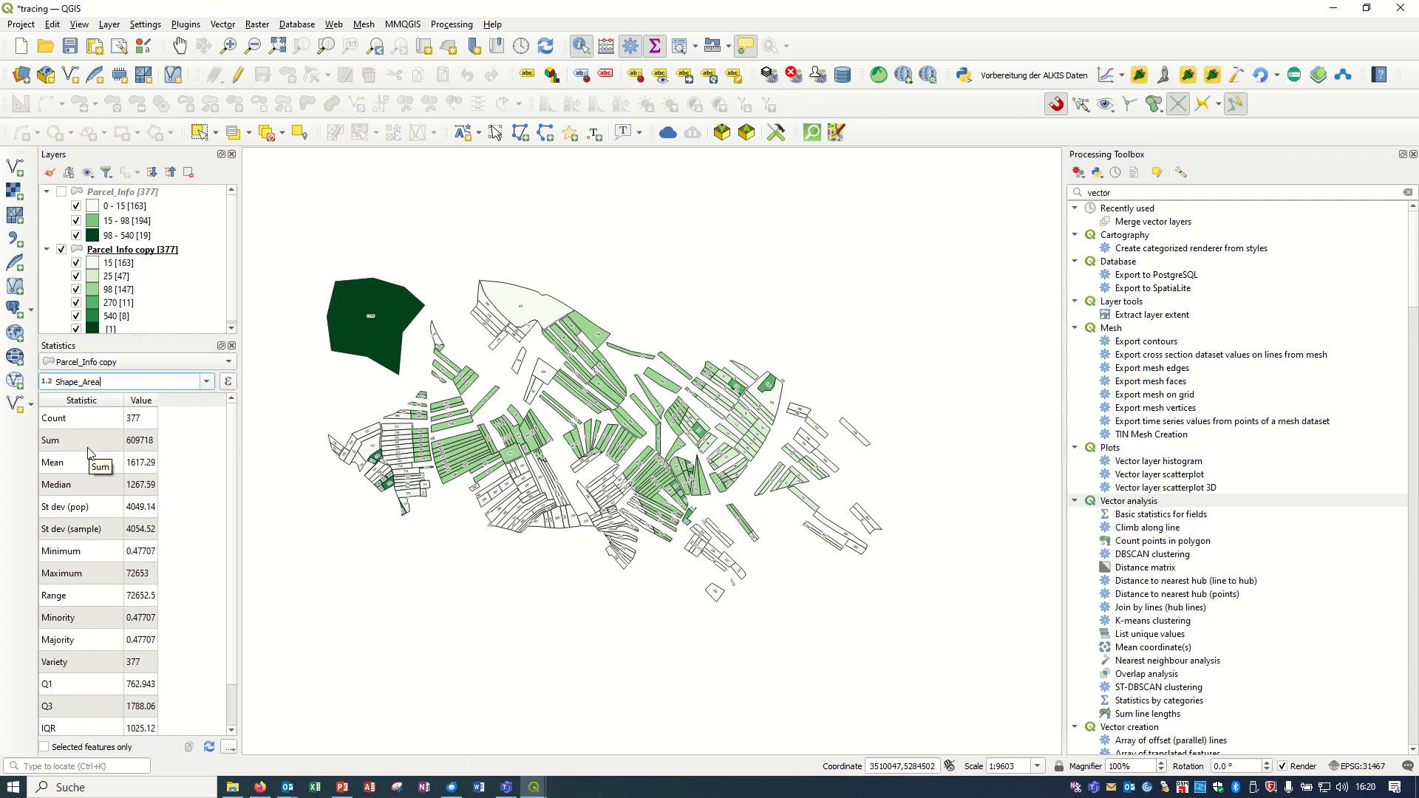
click(143, 443)
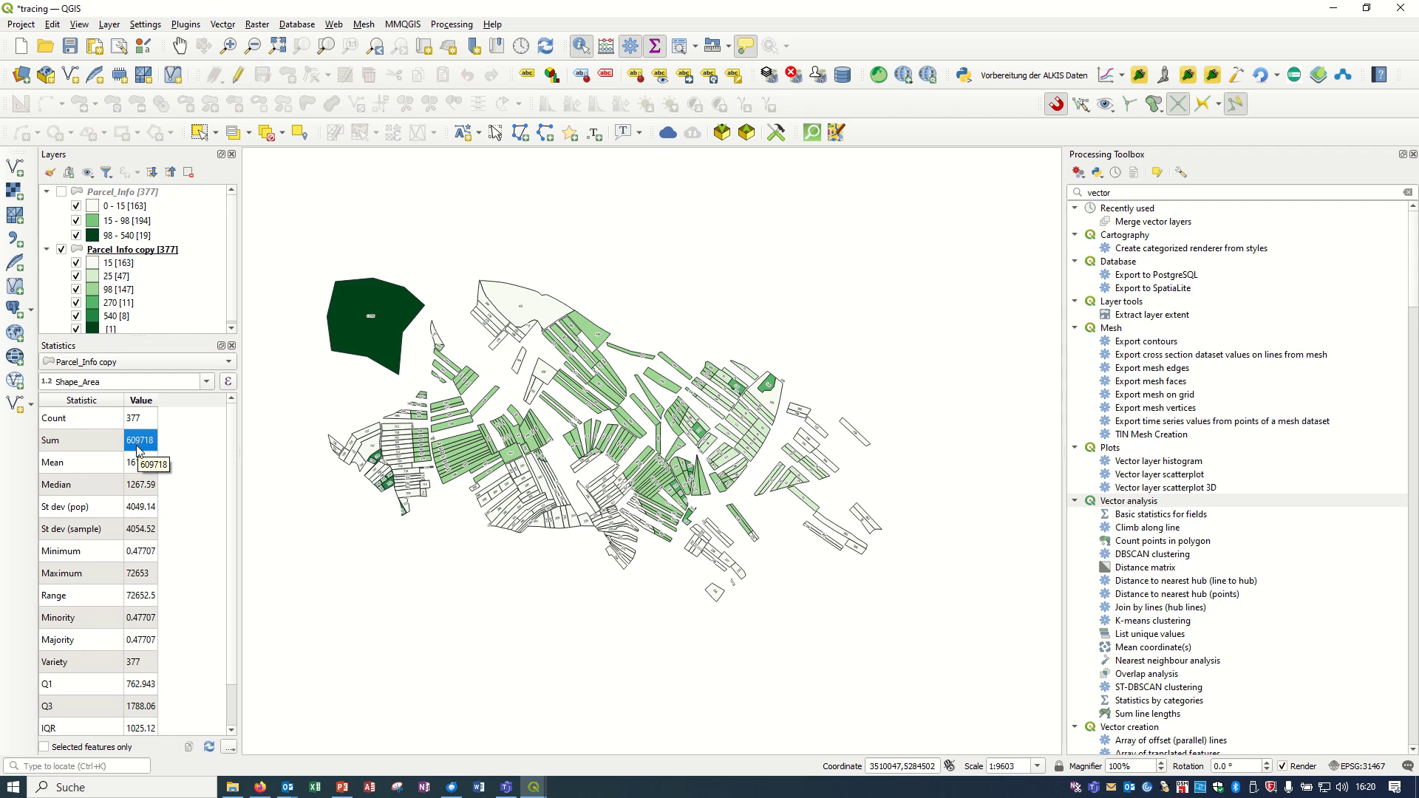
Step: Restrict statistics to selected features and select the large parcel at the cluster's top
click(43, 747)
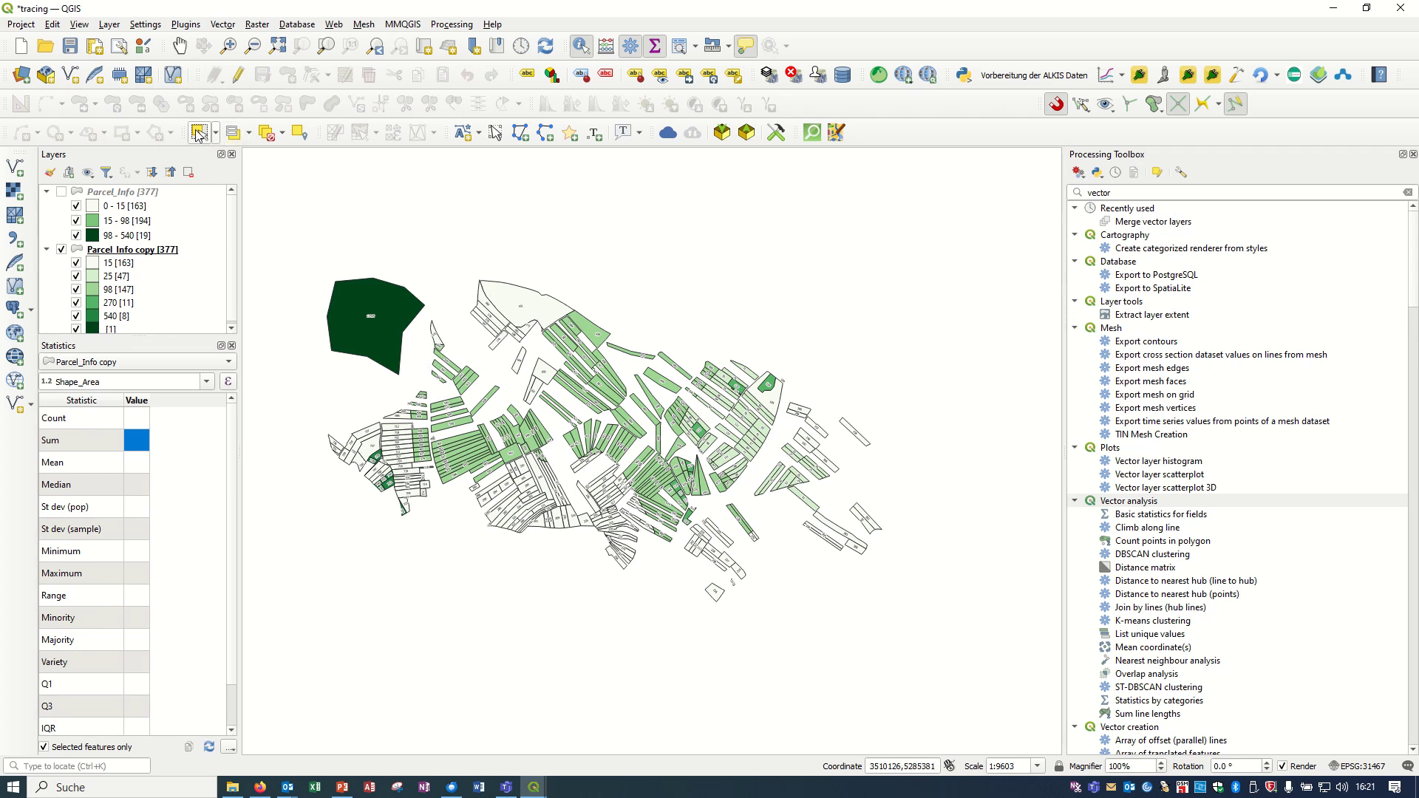
click(200, 132)
click(530, 305)
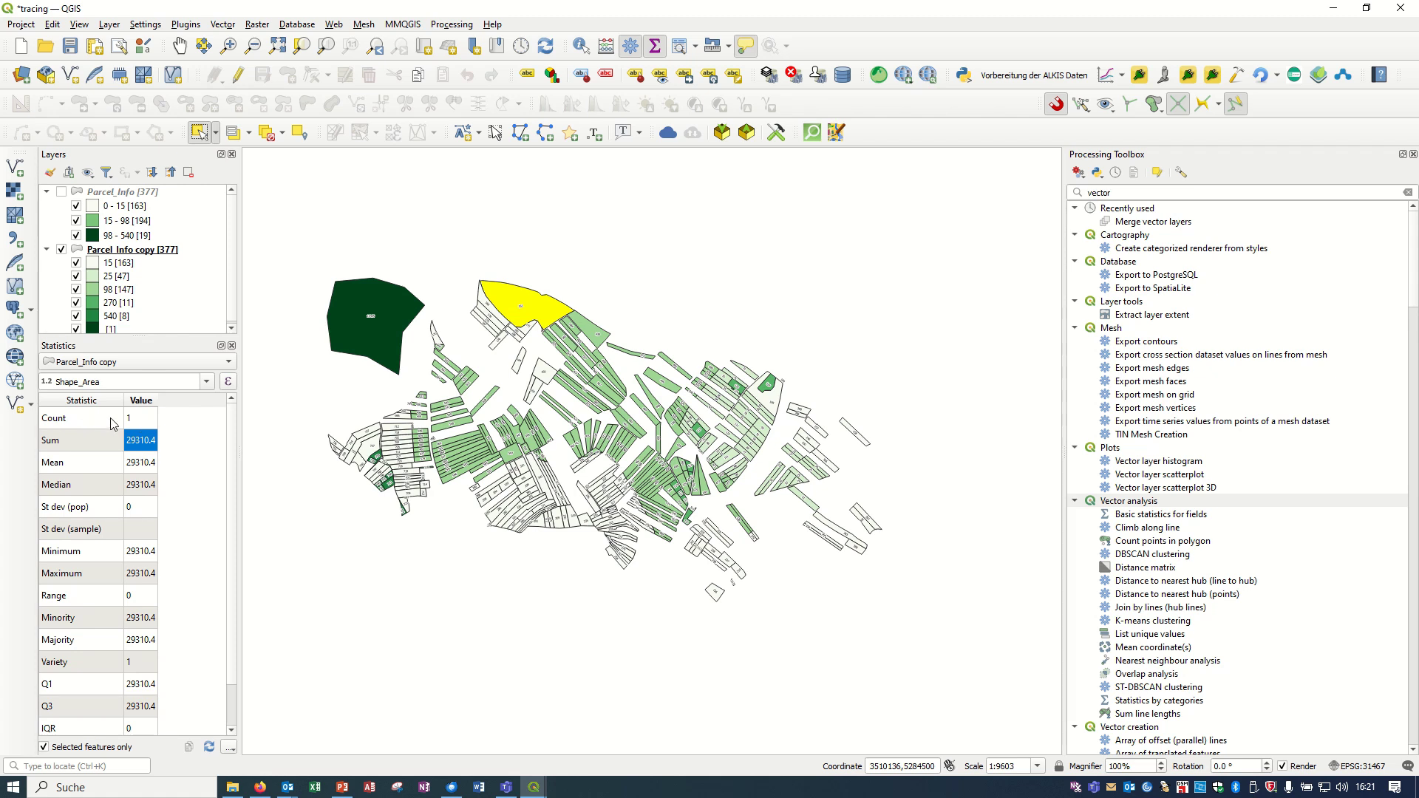
click(130, 419)
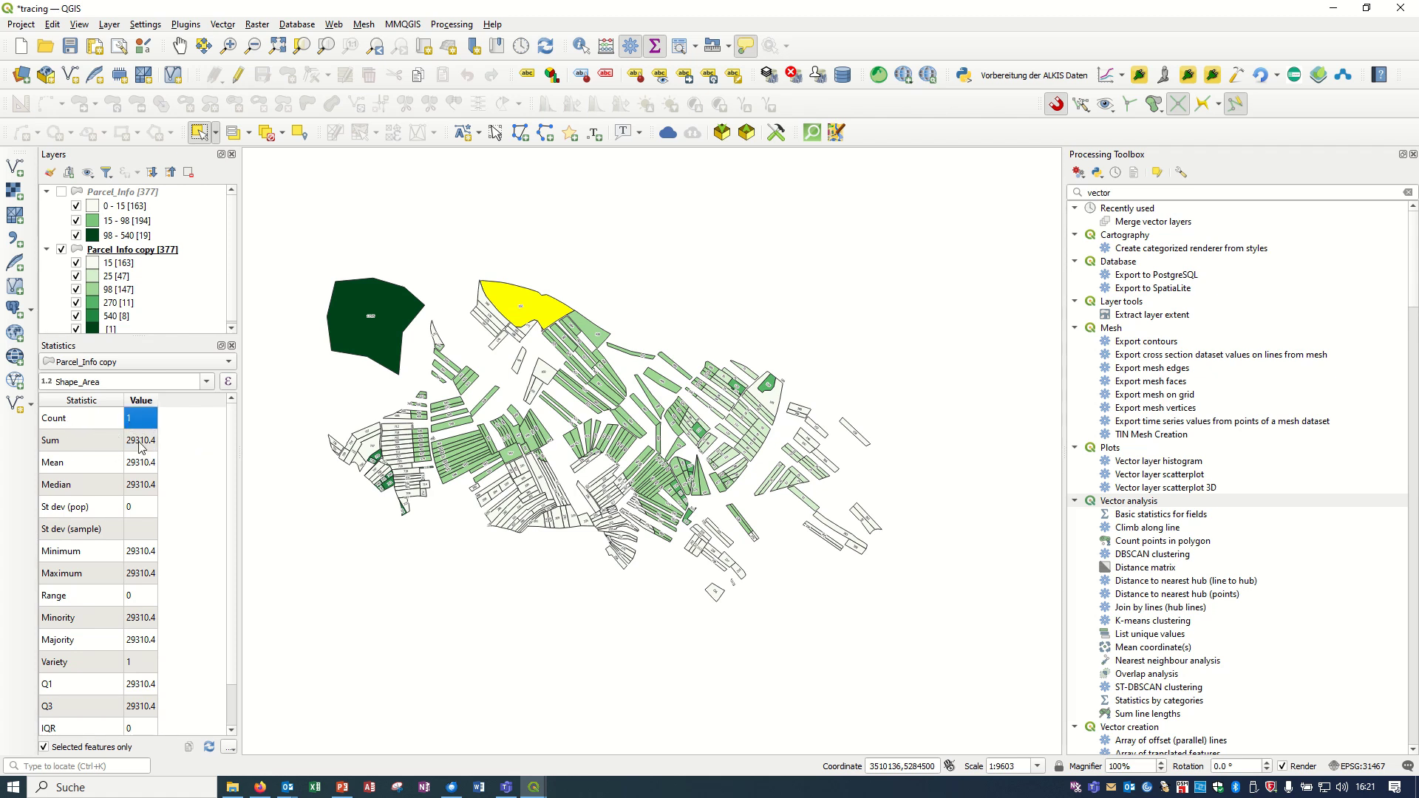
Step: Add four more parcels to the selection, then clear the selection
shift+click(600, 336)
shift+click(574, 390)
shift+click(546, 373)
shift+click(468, 425)
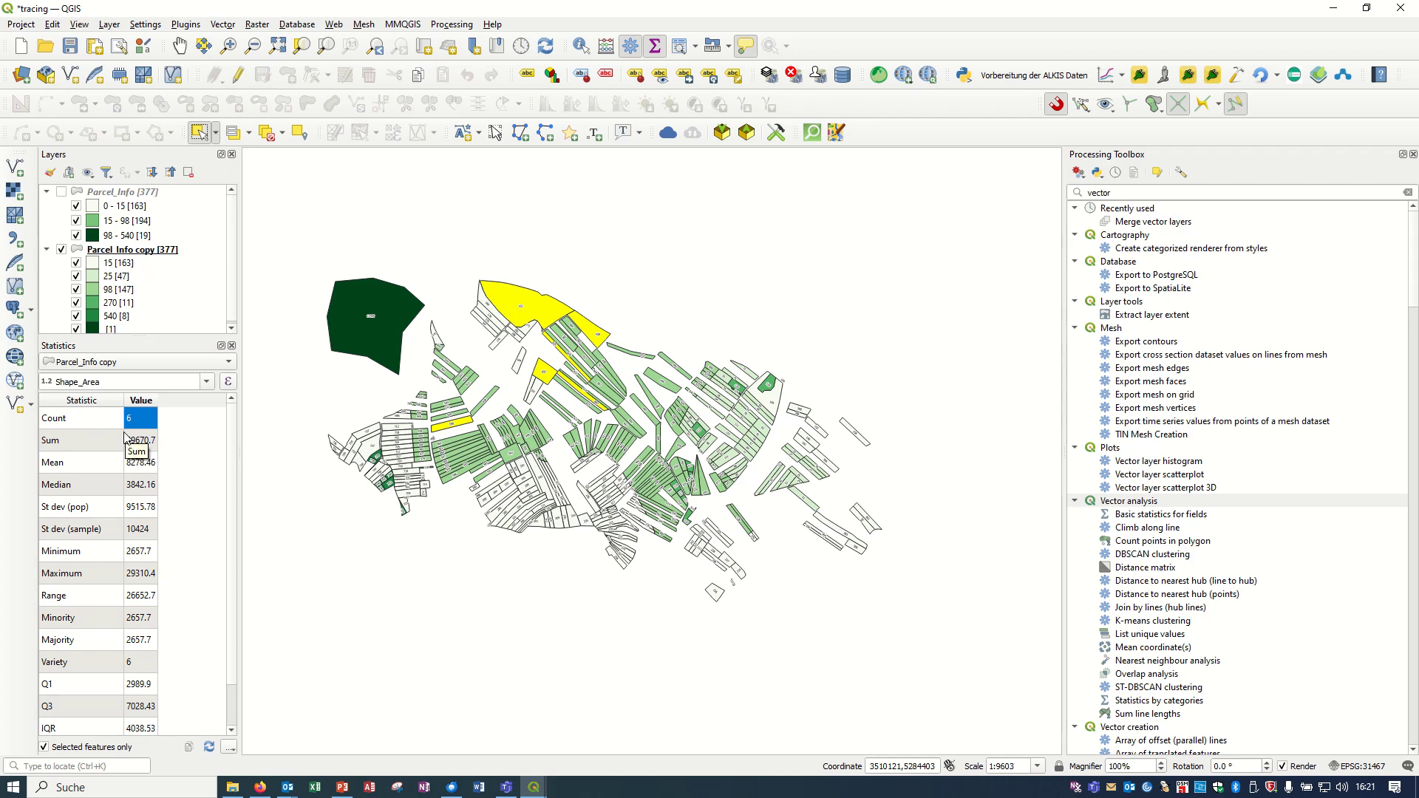
click(266, 133)
Step: From Parcel_Info copy's attribute table, select parcels by expression "Price" = 15 (163 features)
click(162, 252)
right_click(162, 253)
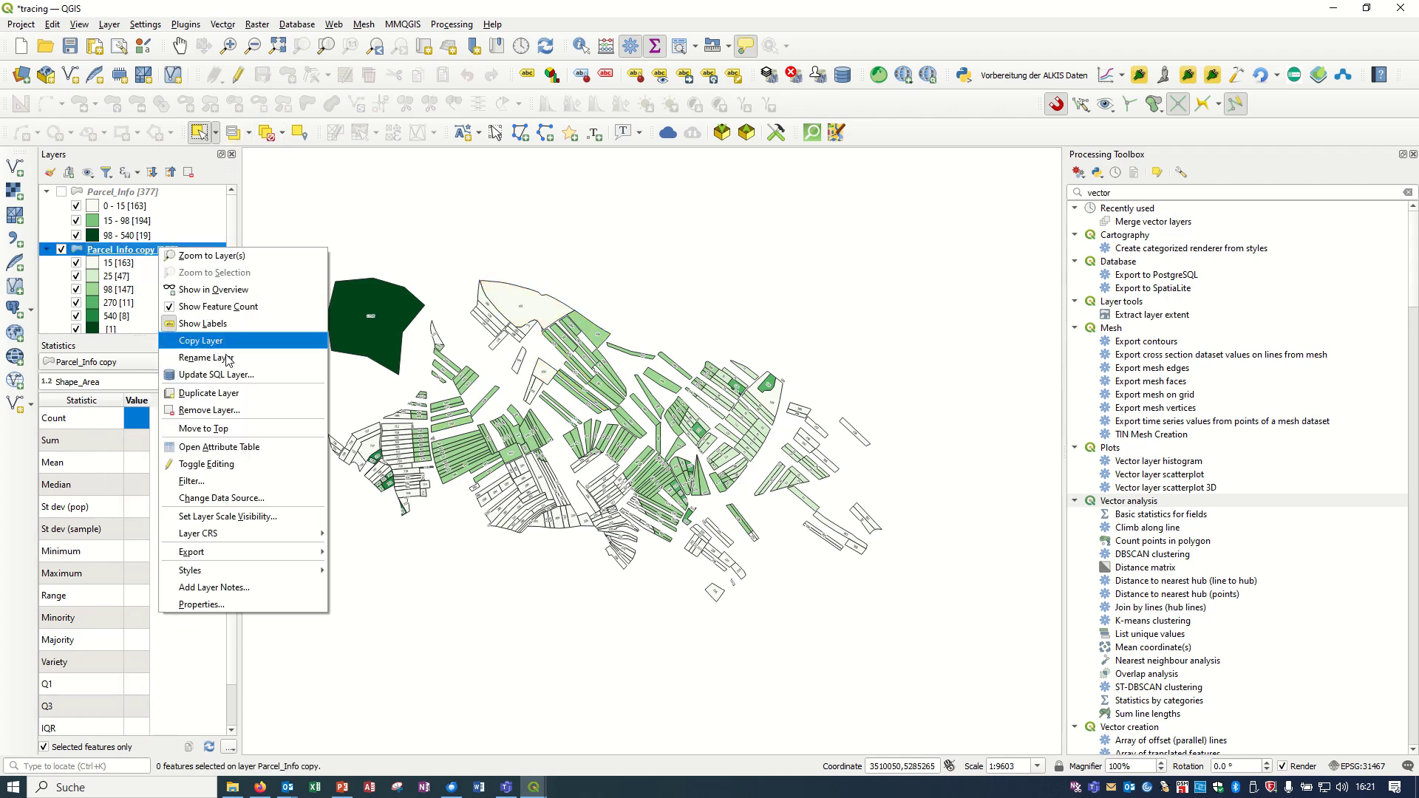
click(261, 448)
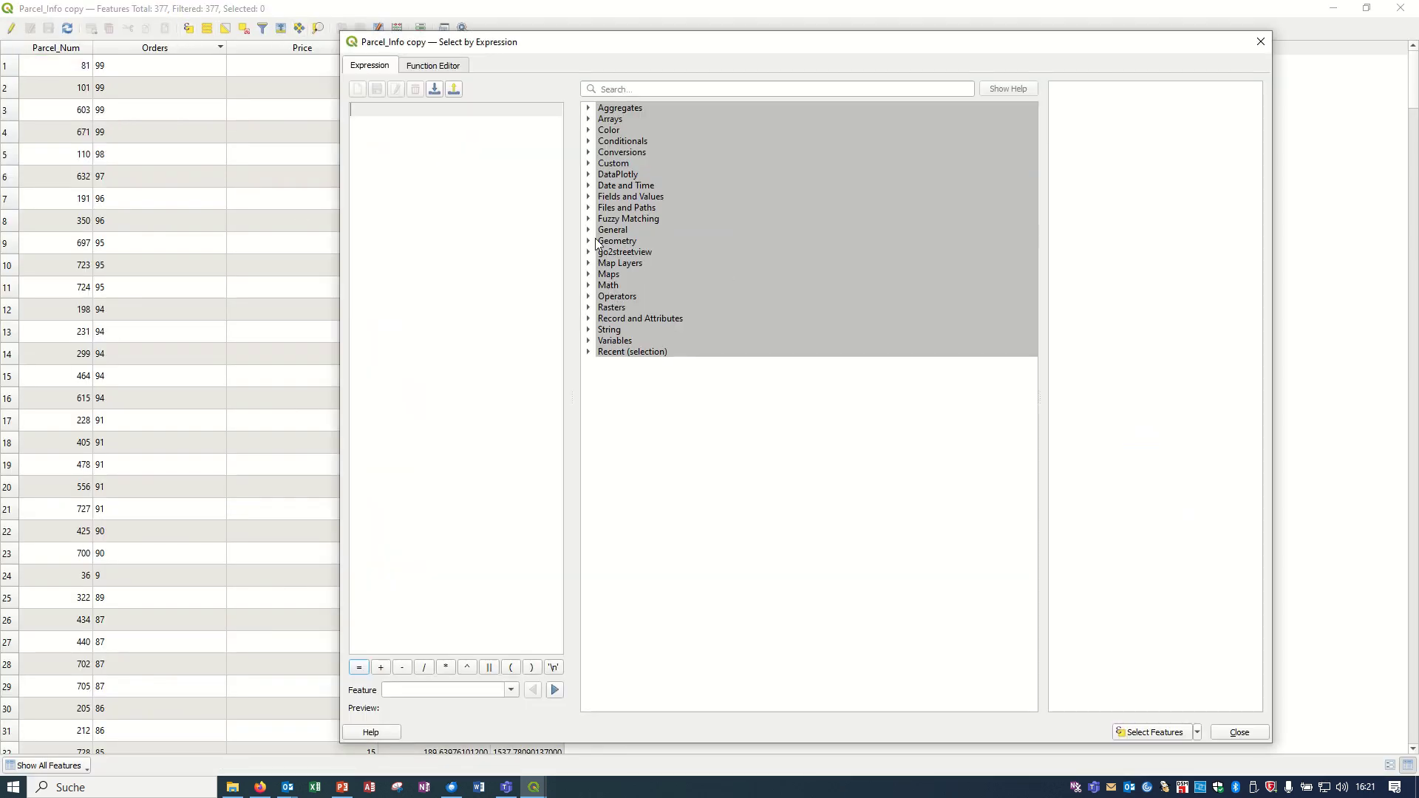
click(589, 196)
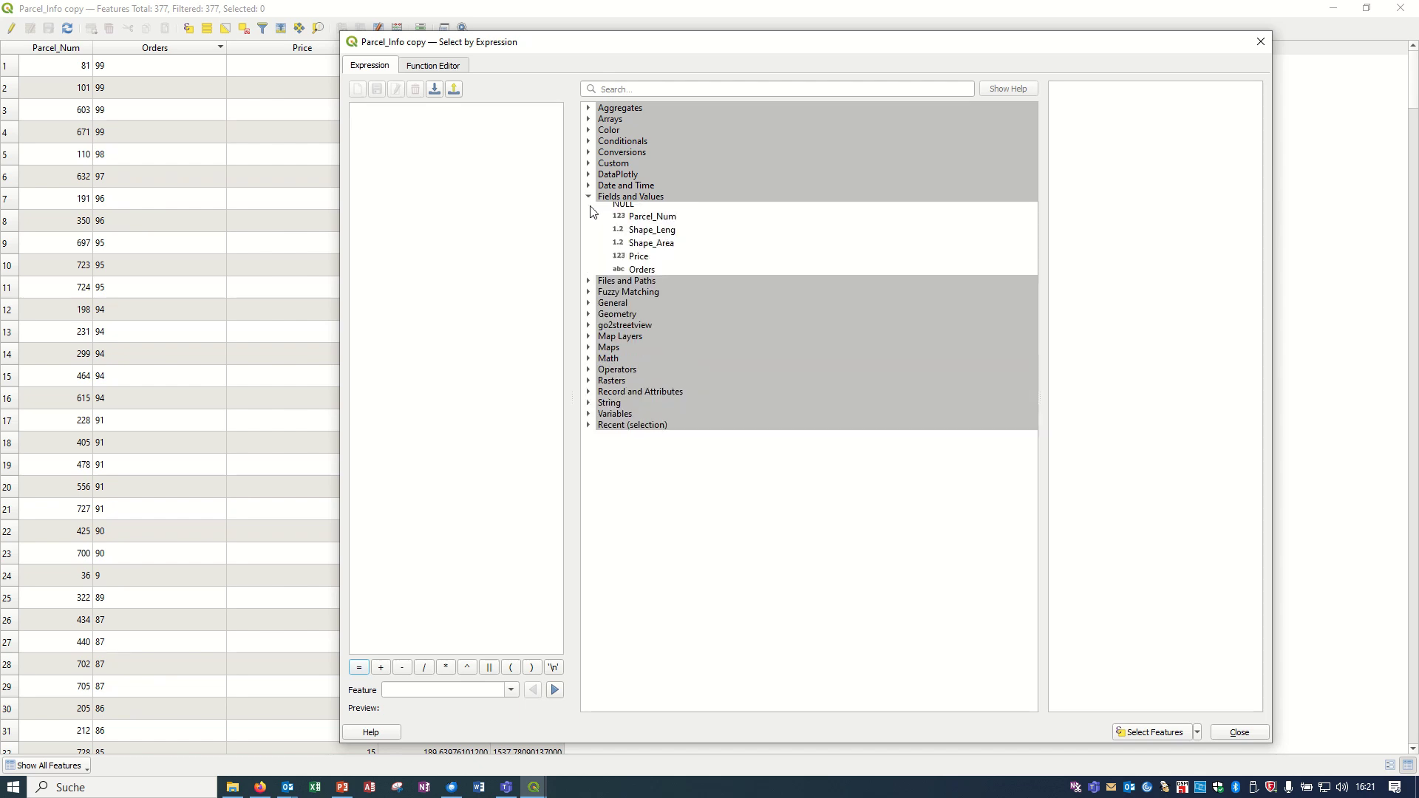
double_click(655, 262)
click(359, 667)
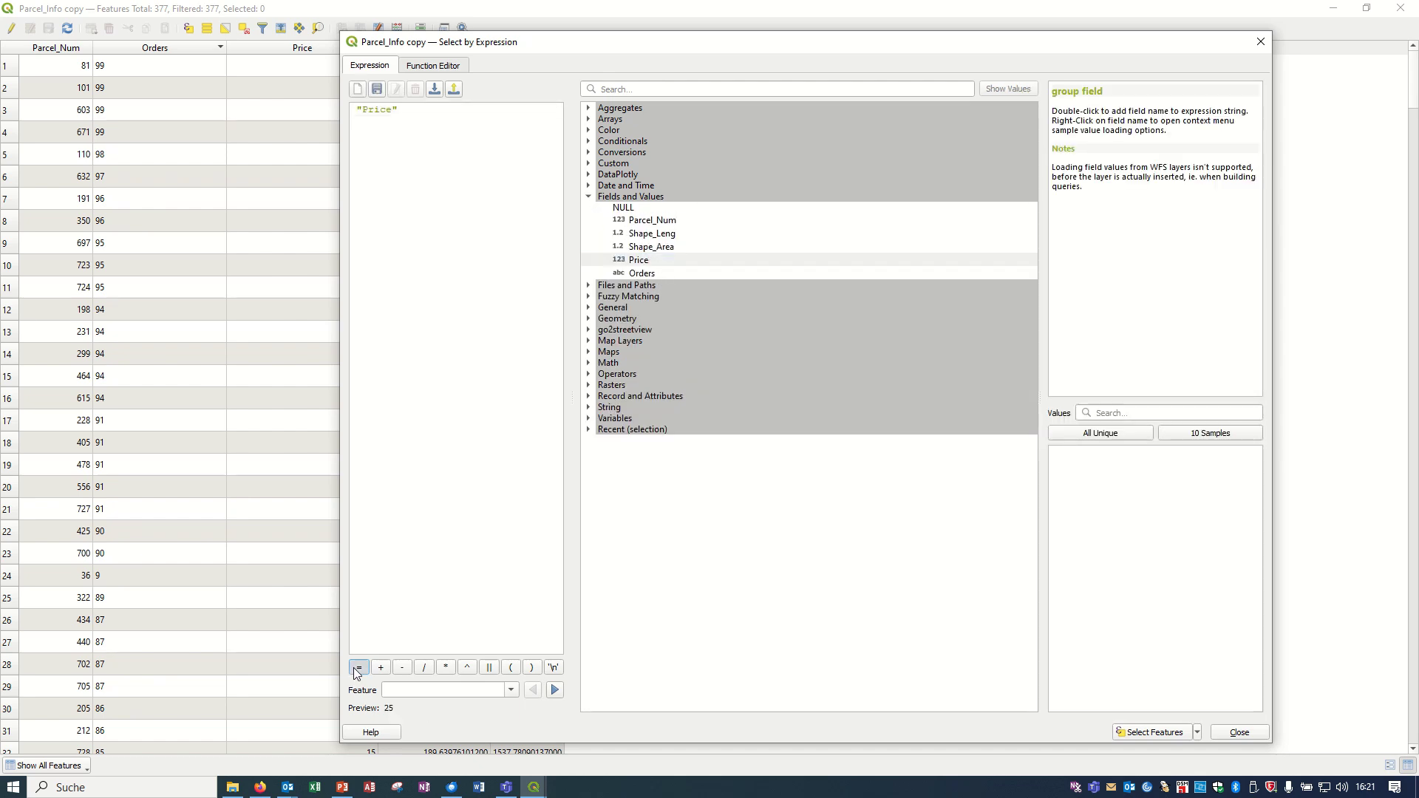
click(1133, 441)
double_click(1078, 464)
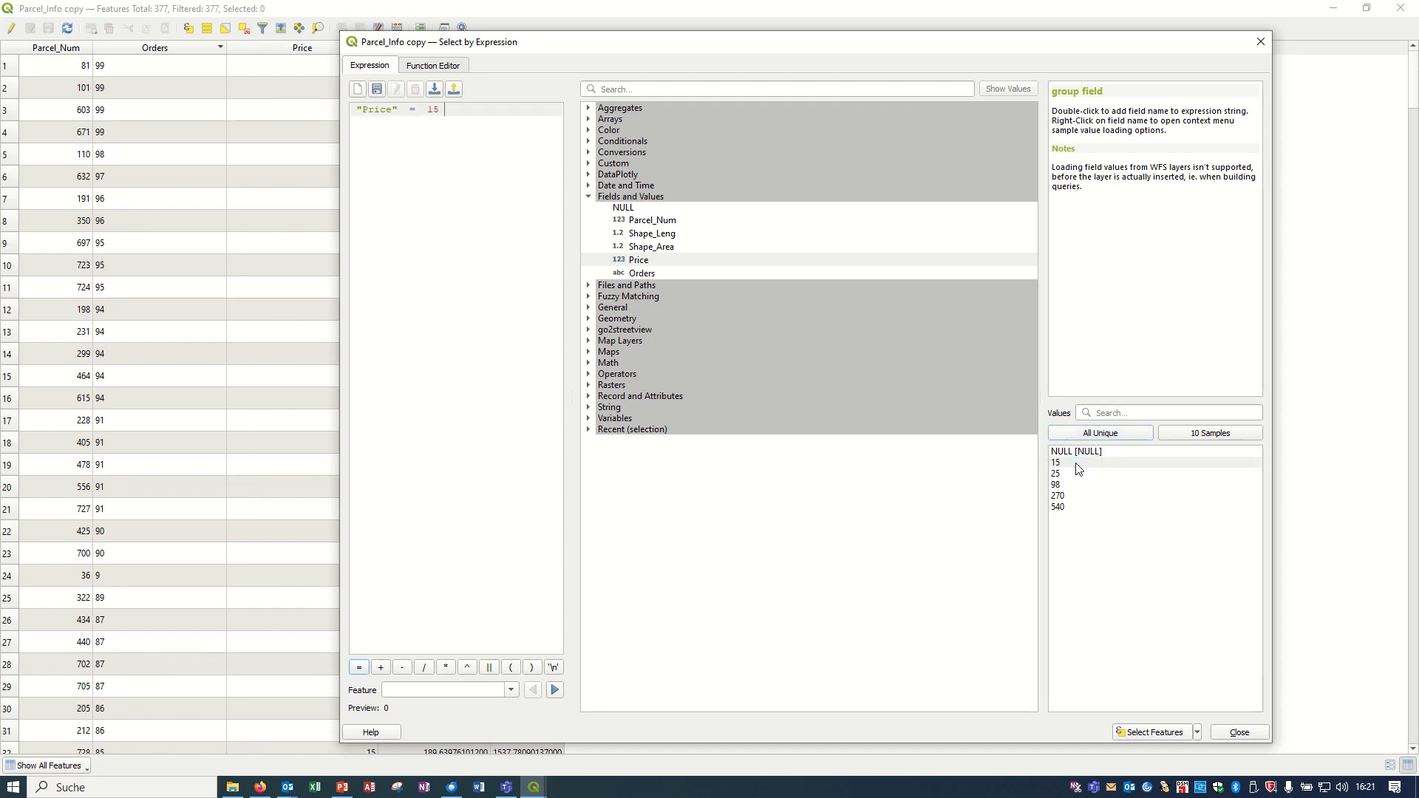
click(1164, 732)
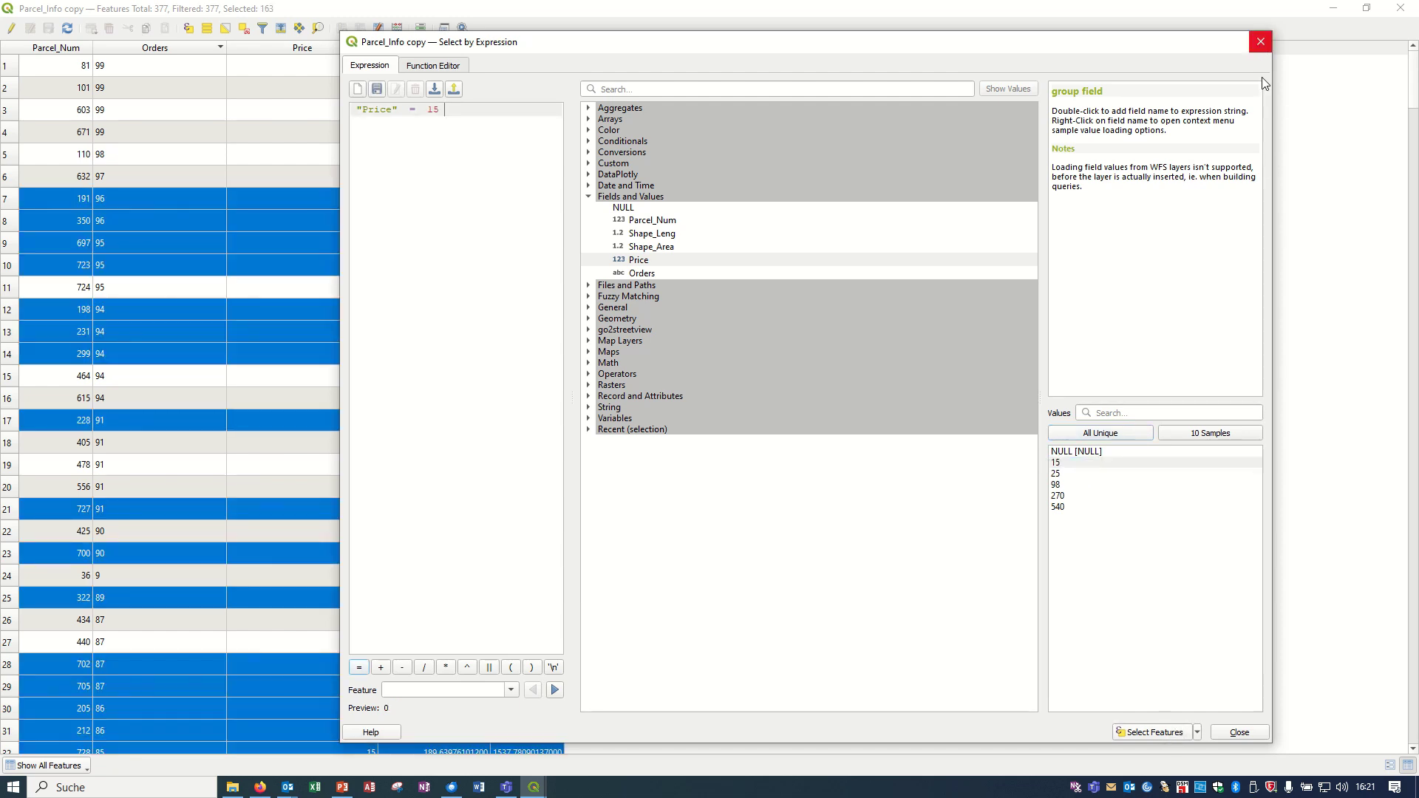
click(1263, 41)
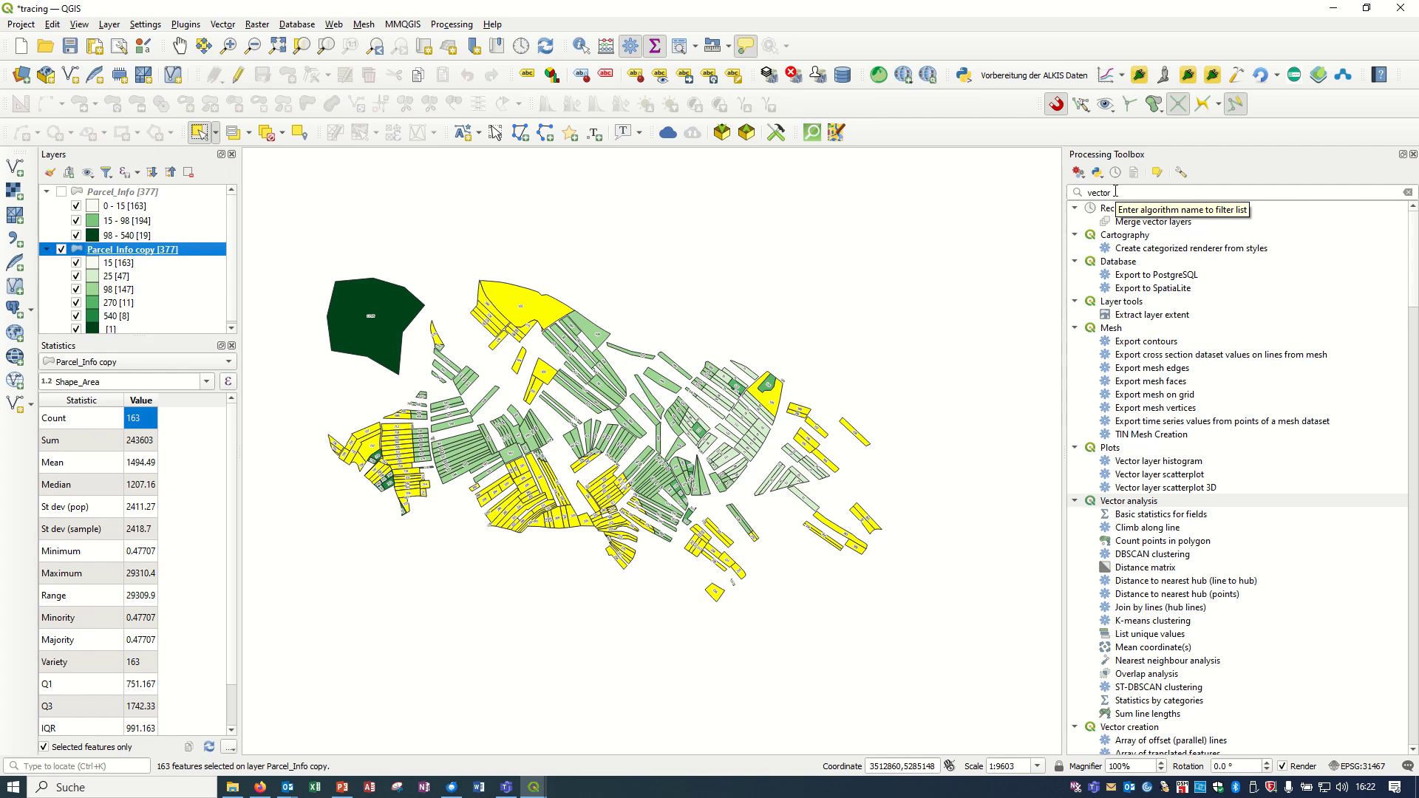
Step: Run Statistics by categories on Parcel_Info copy with Shape_Area as statistics field, grouped by Price
scroll(1157, 542, down, 2)
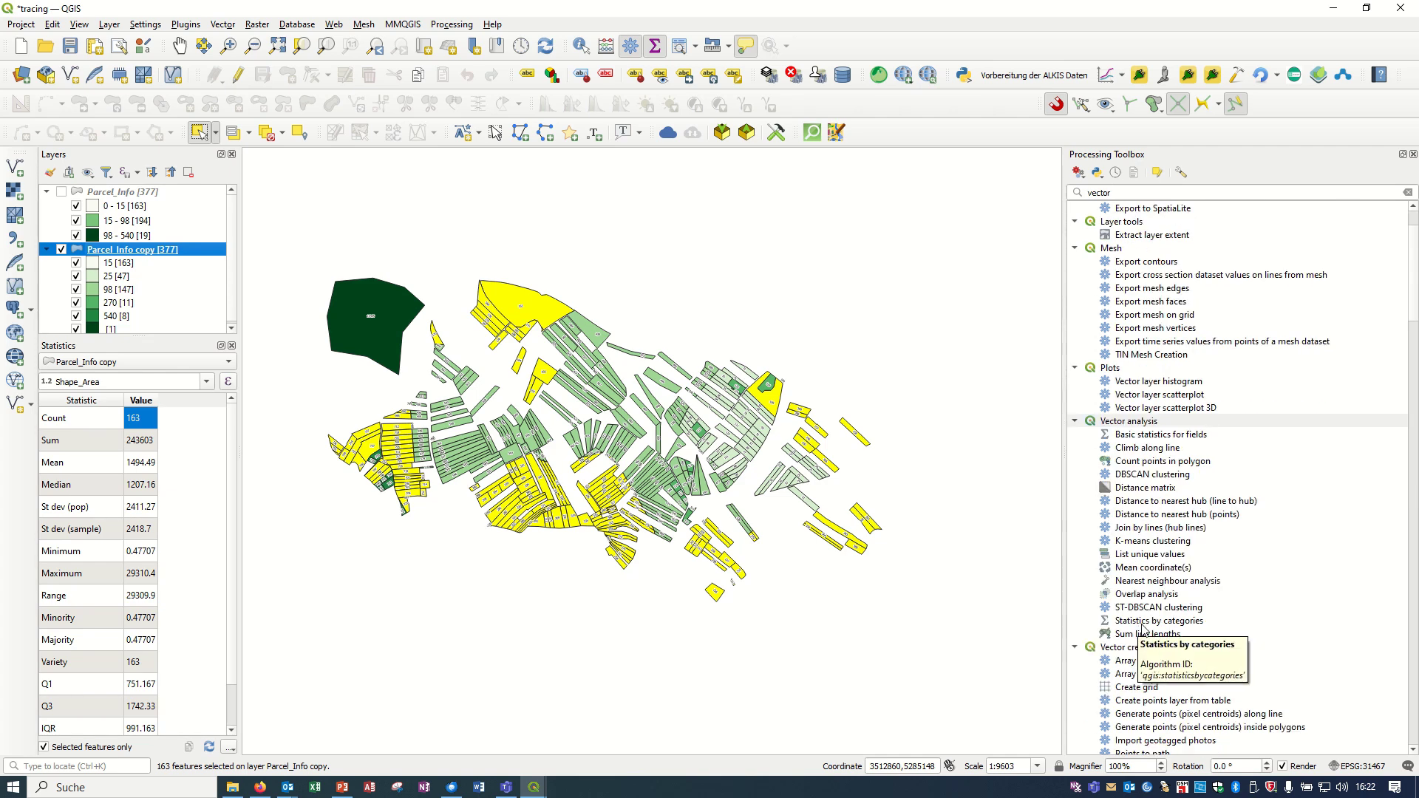
double_click(1184, 622)
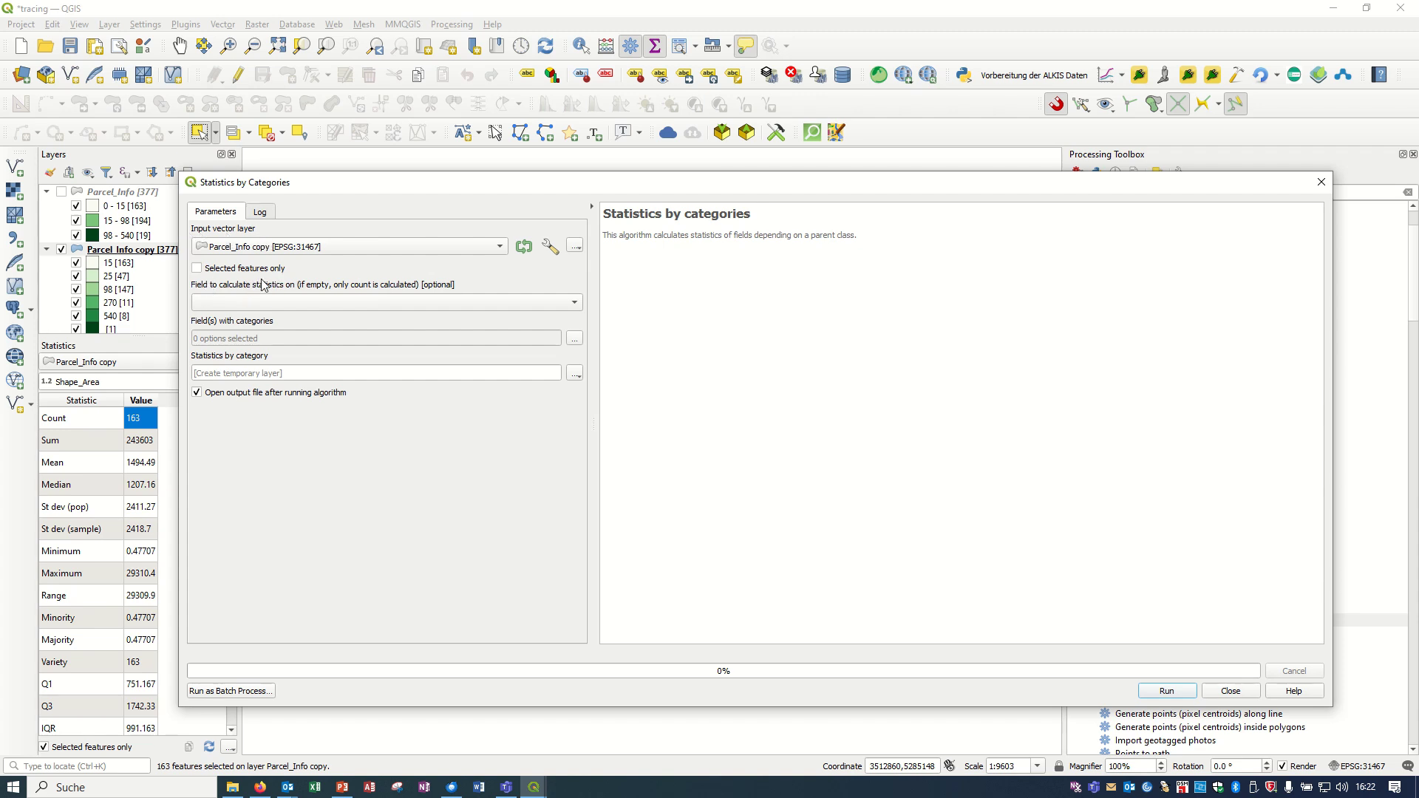
click(270, 301)
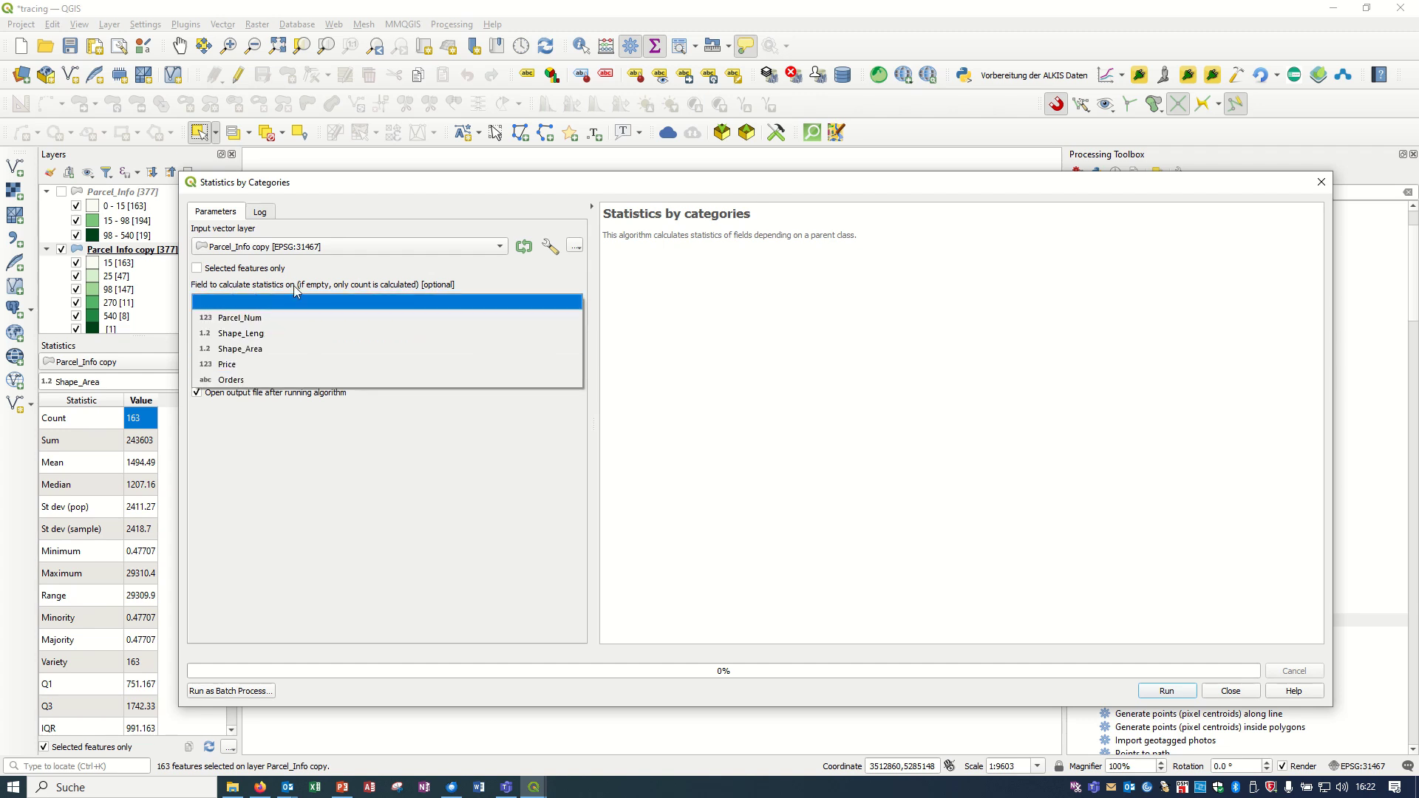
click(310, 350)
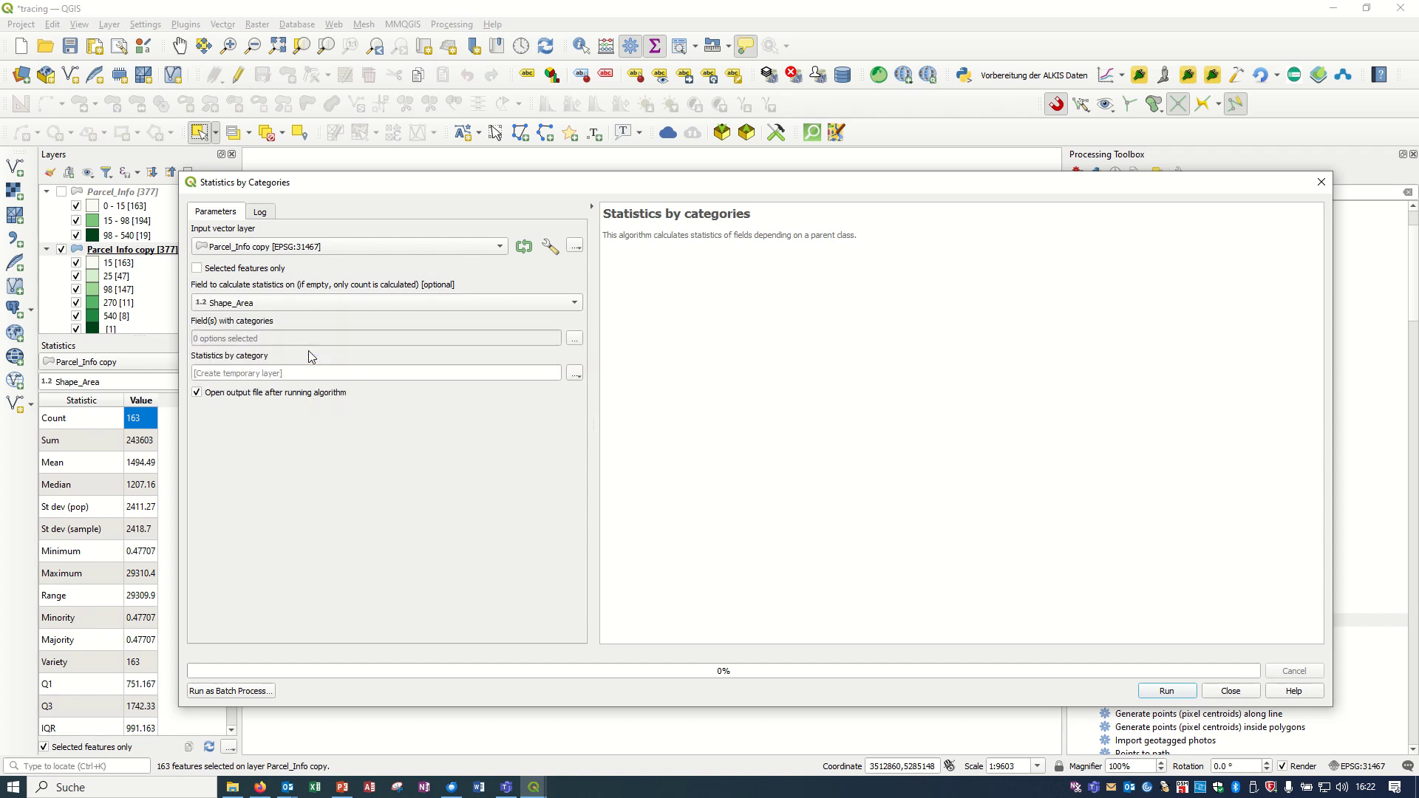
click(575, 340)
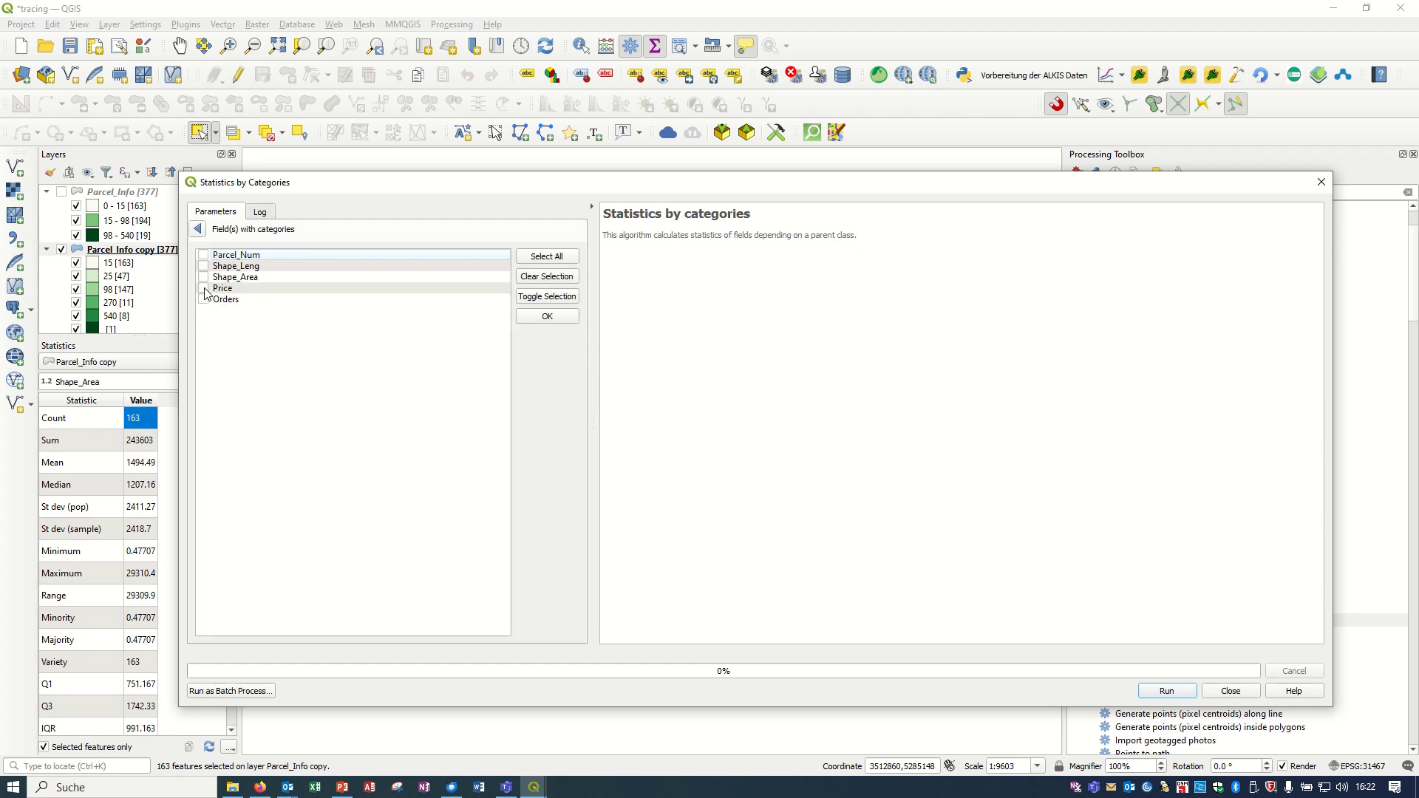
click(1148, 691)
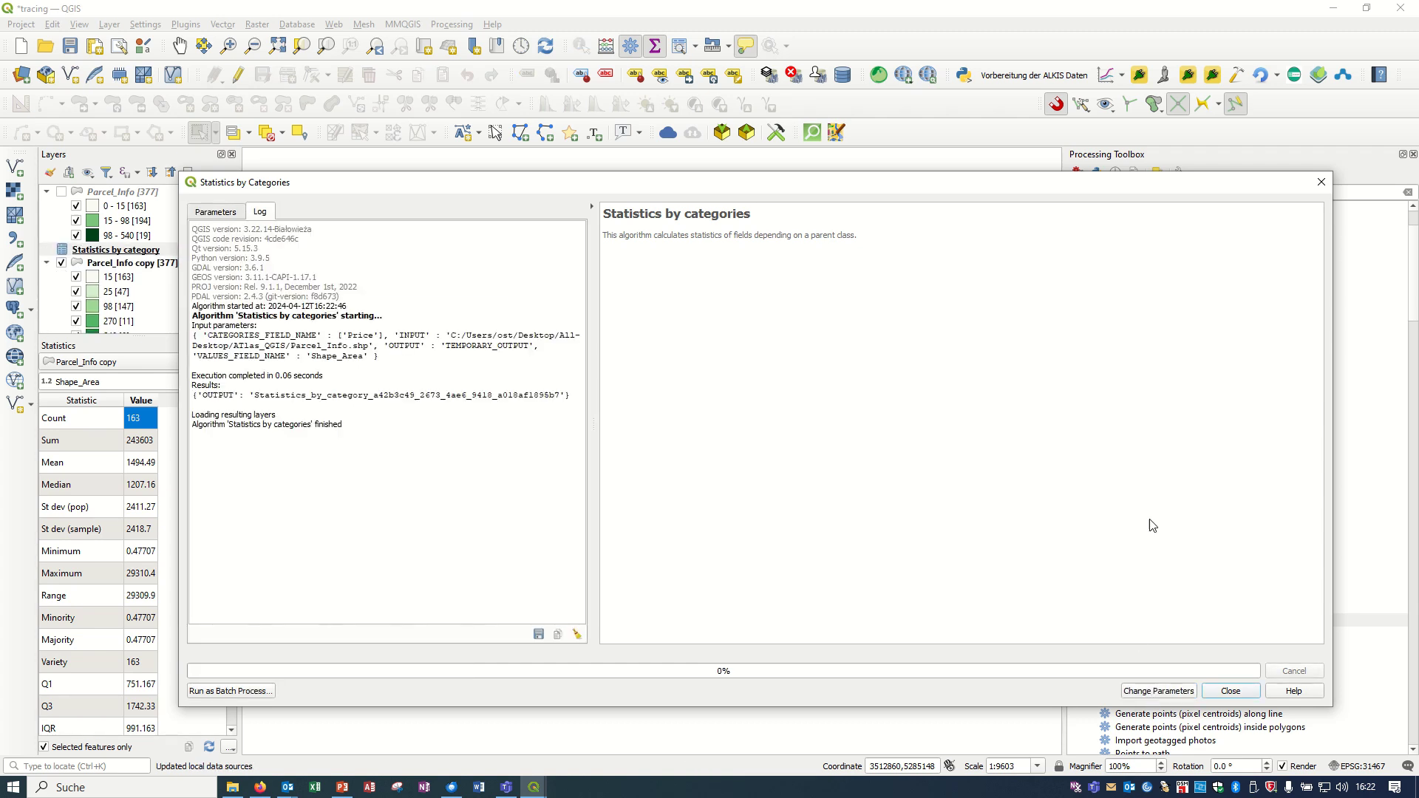
Step: Display the Statistics by category table in a widened window, scrolled to the sum column
click(1322, 182)
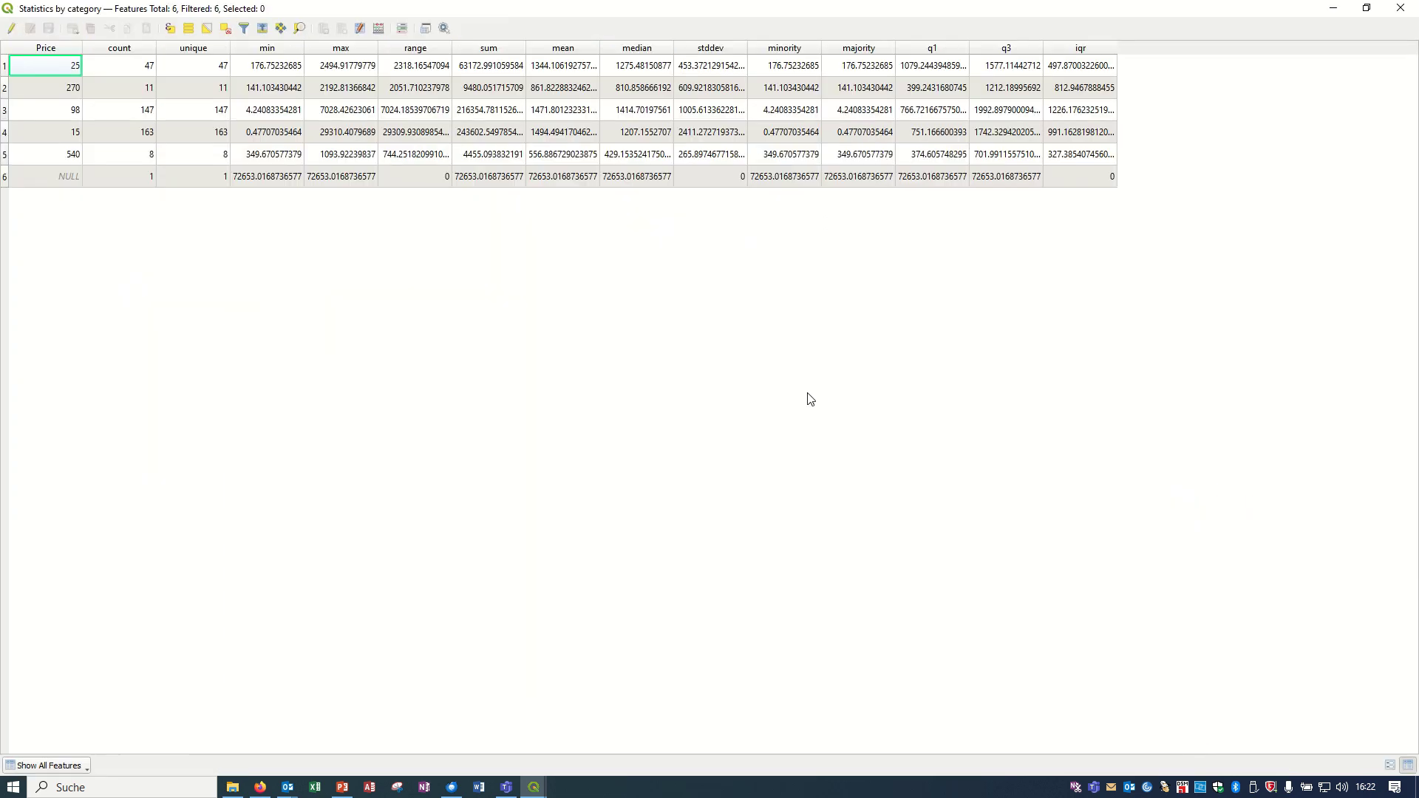
drag(379, 7, 449, 204)
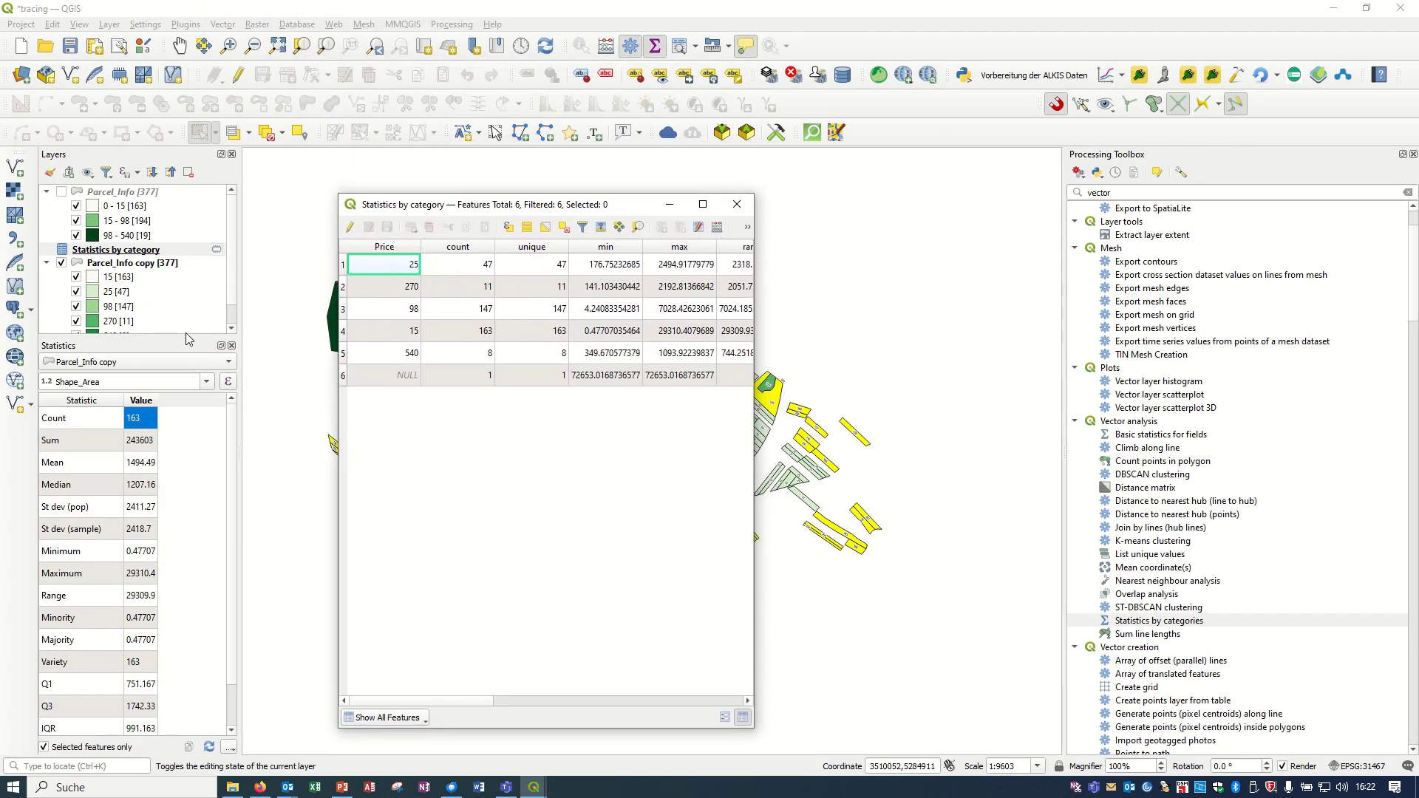
drag(182, 335, 183, 406)
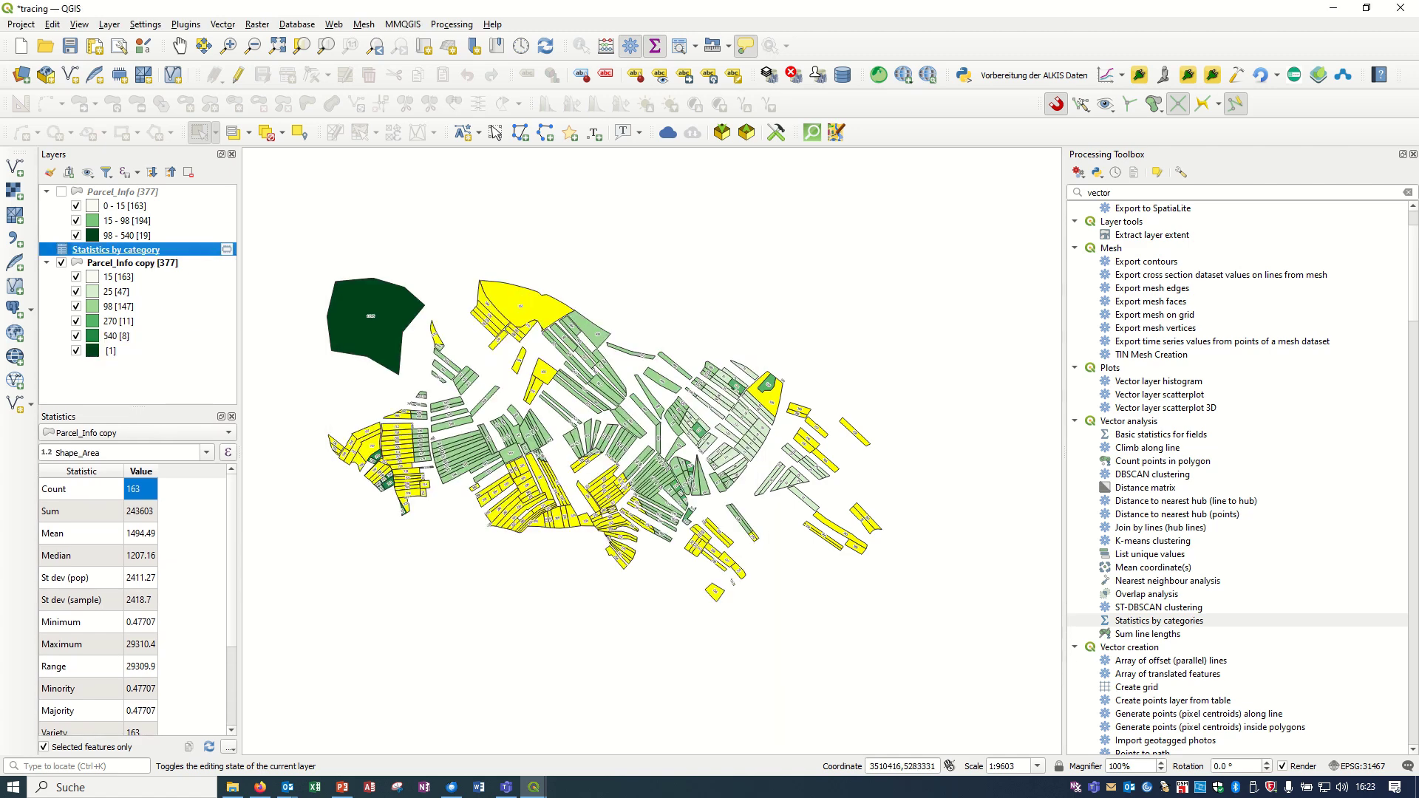
click(531, 790)
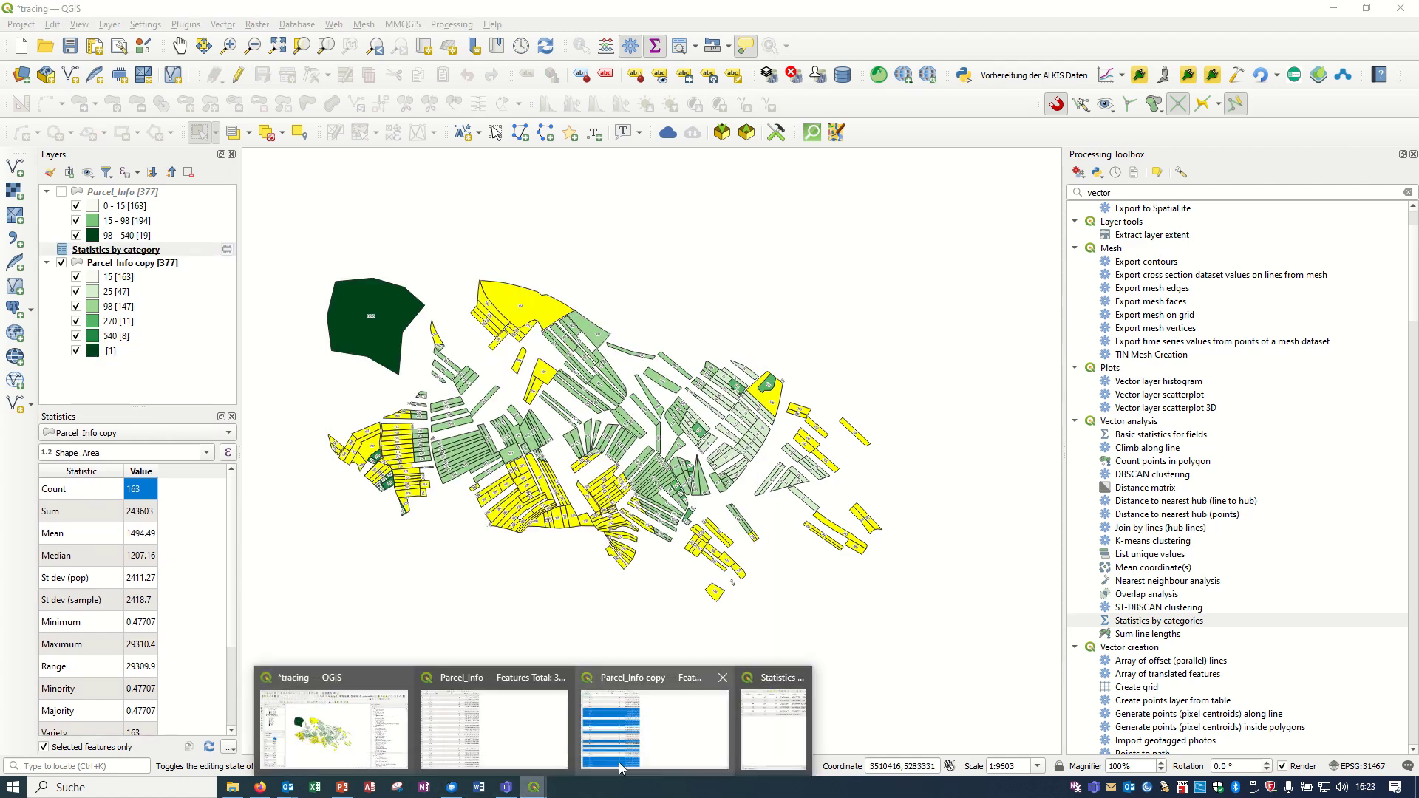
click(748, 733)
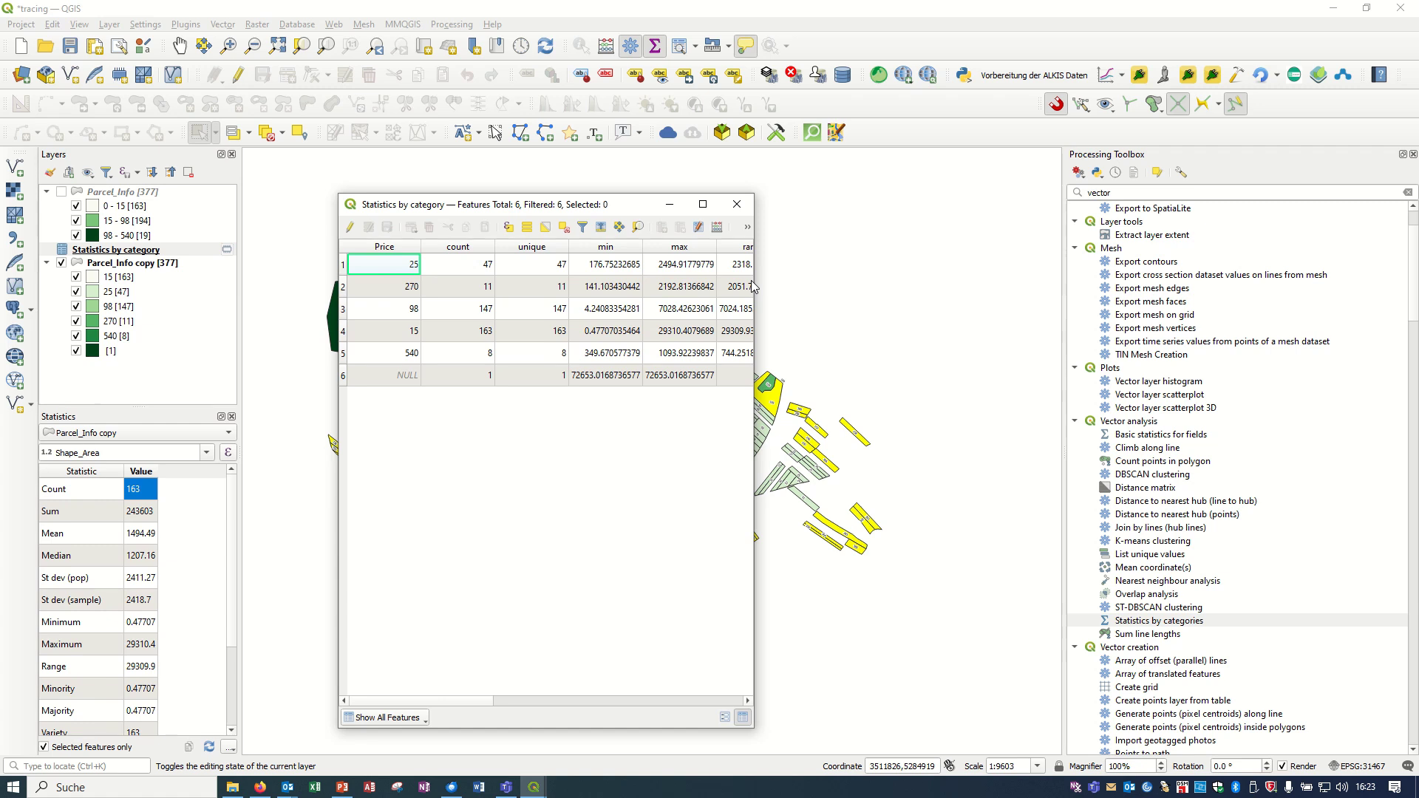
drag(754, 287, 1046, 289)
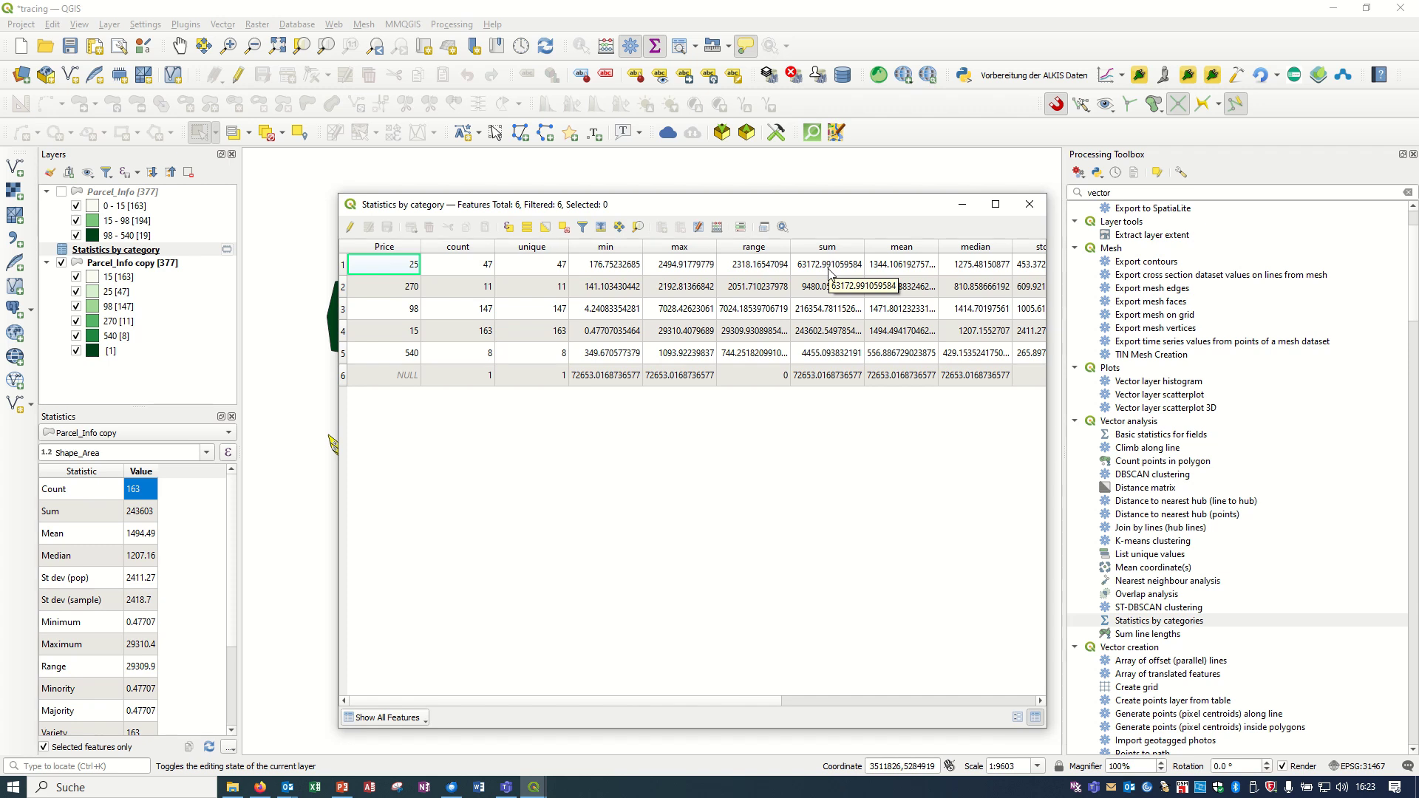
drag(774, 702, 716, 697)
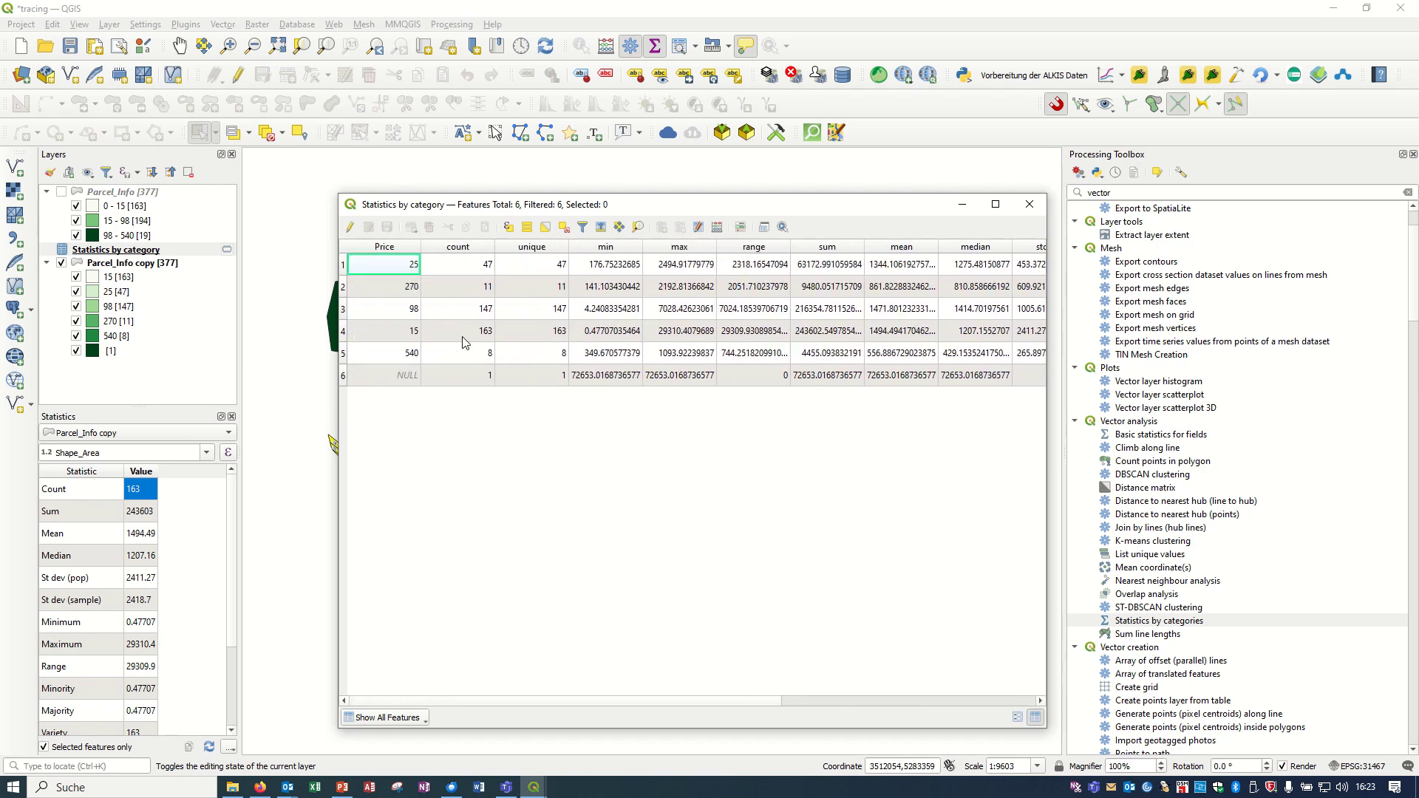